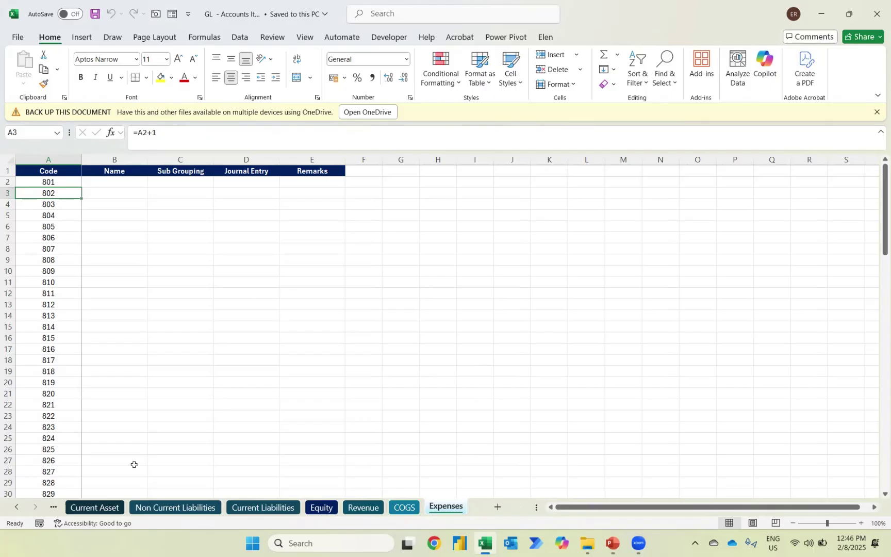
On the Non Current Asset sheet, enter Furniture & Fittings as the name for code 101.
{"action": "left_click", "coordinate": [96, 504]}
{"action": "key", "text": "ctrl+Page_Up"}
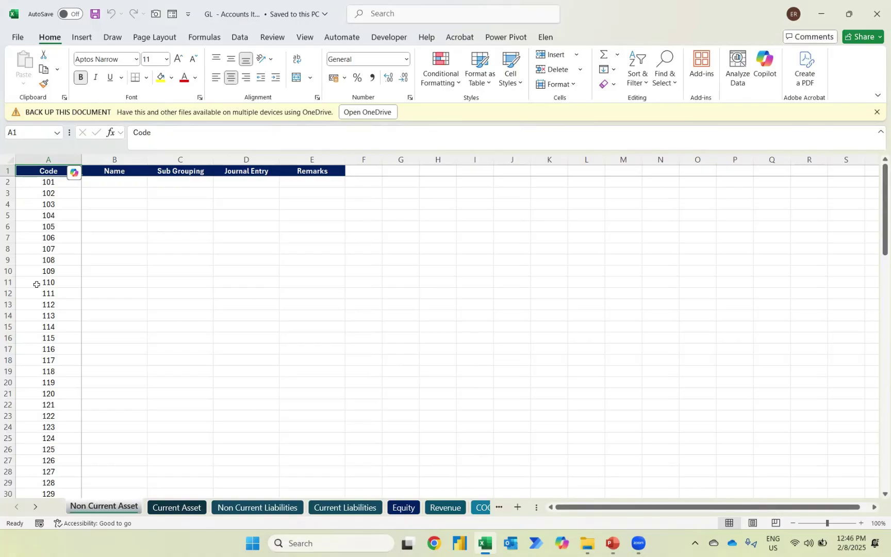
{"action": "key", "text": "Down"}
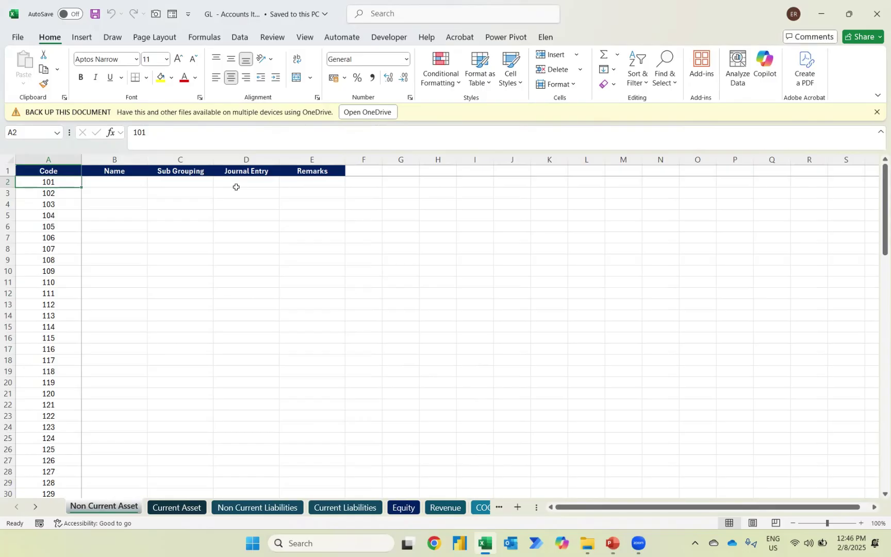
{"action": "key", "text": "Right"}
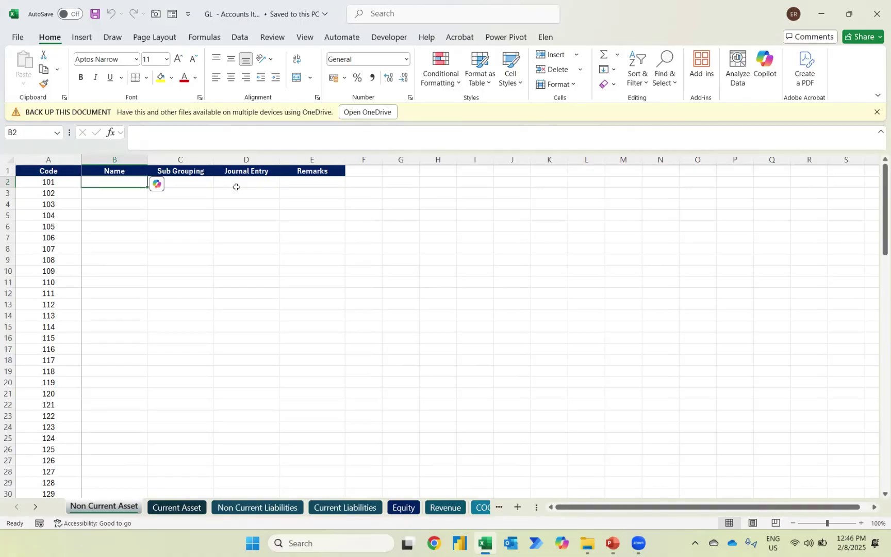
{"action": "type", "text": "Furnitu"}
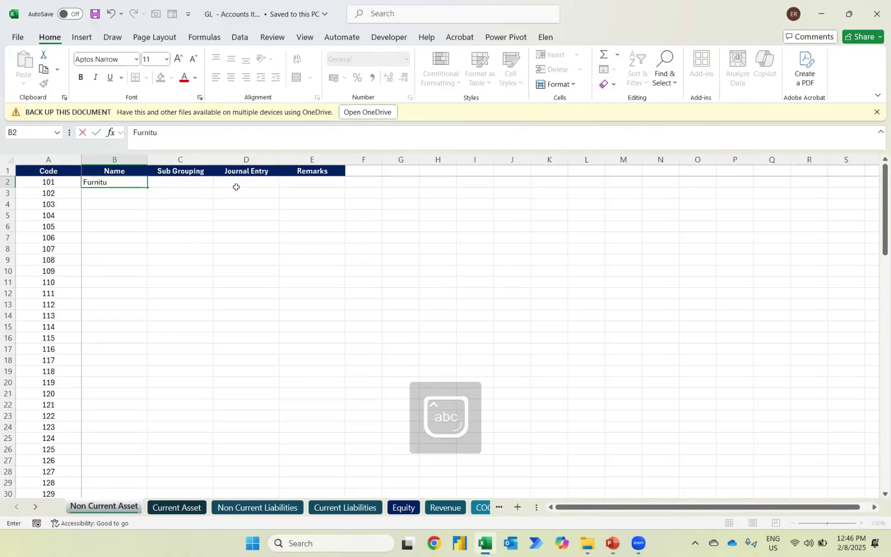
{"action": "type", "text": "re & Fittings"}
{"action": "key", "text": "Return"}
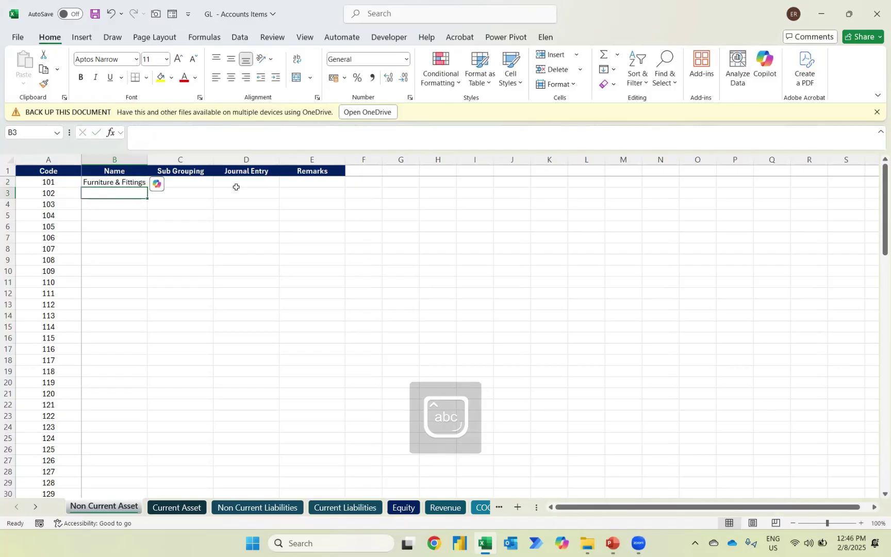
Enter Table as the sub grouping for code 101.
{"action": "key", "text": "Up"}
{"action": "key", "text": "Right"}
{"action": "type", "text": "T"}
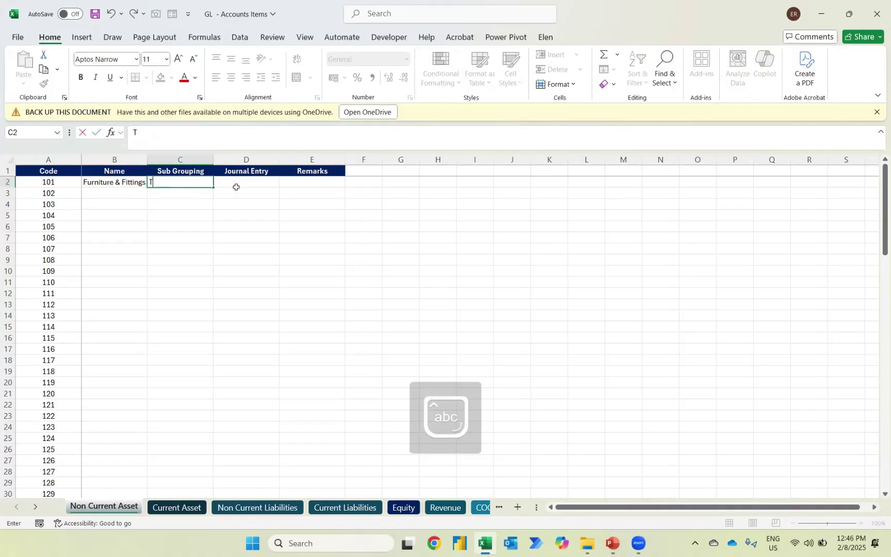
{"action": "type", "text": "able"}
{"action": "key", "text": "Return"}
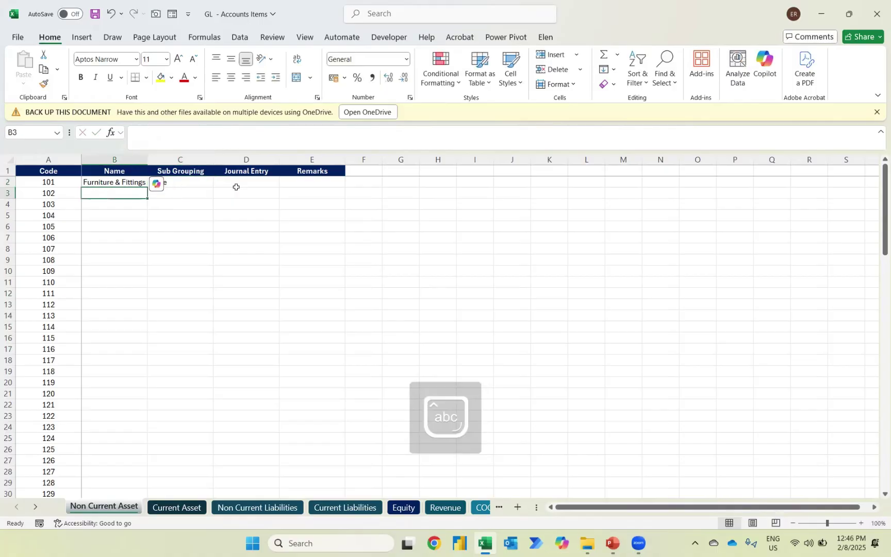
Give code 102 the same name as the row above and enter Chairs as its sub grouping.
{"action": "key", "text": "ctrl+d"}
{"action": "key", "text": "Right"}
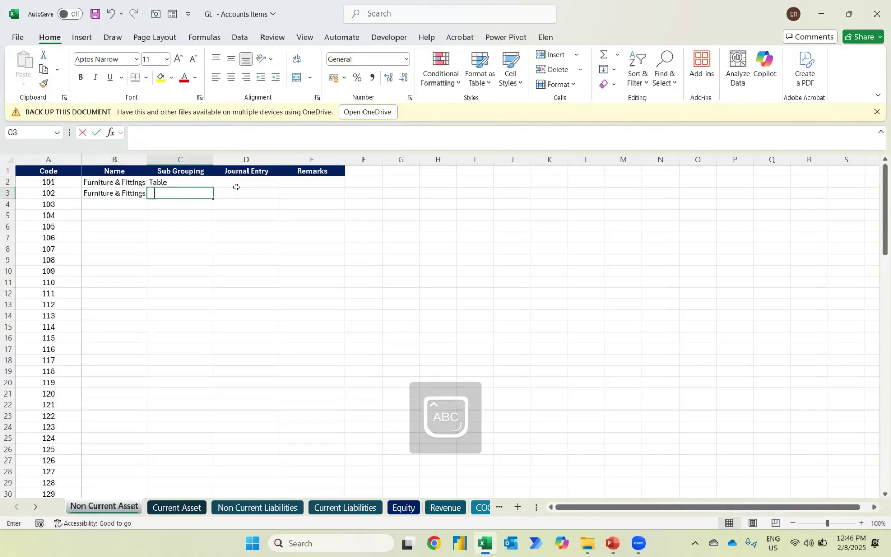
{"action": "type", "text": "Chairs"}
{"action": "key", "text": "Return"}
Set the journal entry to Debit for codes 101 and 102.
{"action": "key", "text": "Up"}
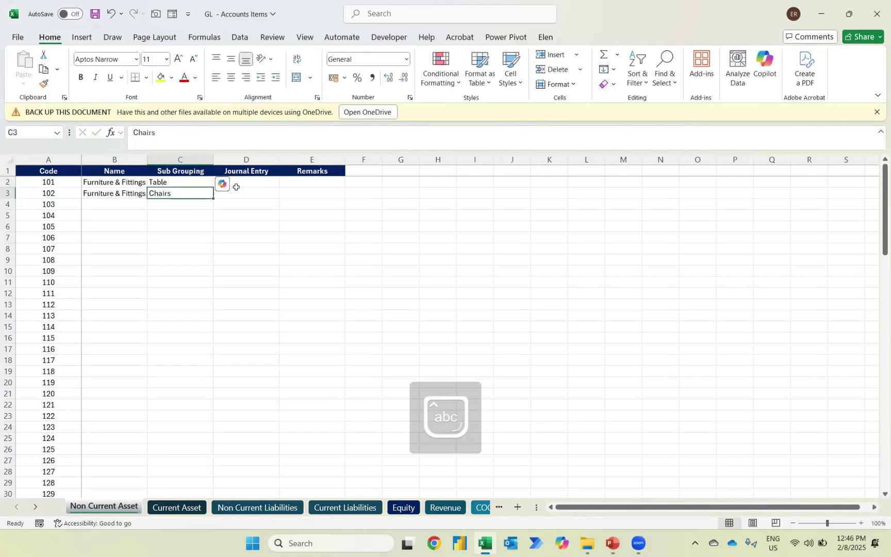
{"action": "key", "text": "Up"}
{"action": "key", "text": "Right"}
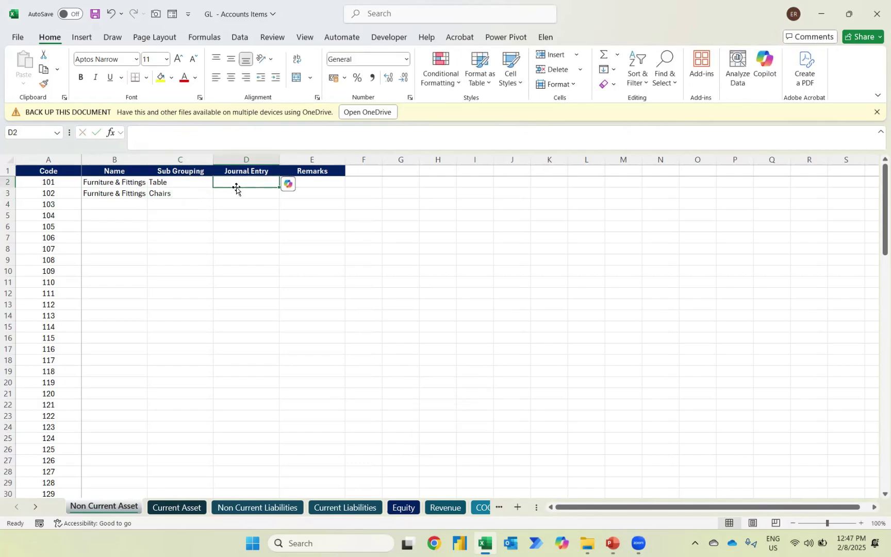
{"action": "type", "text": "Debit"}
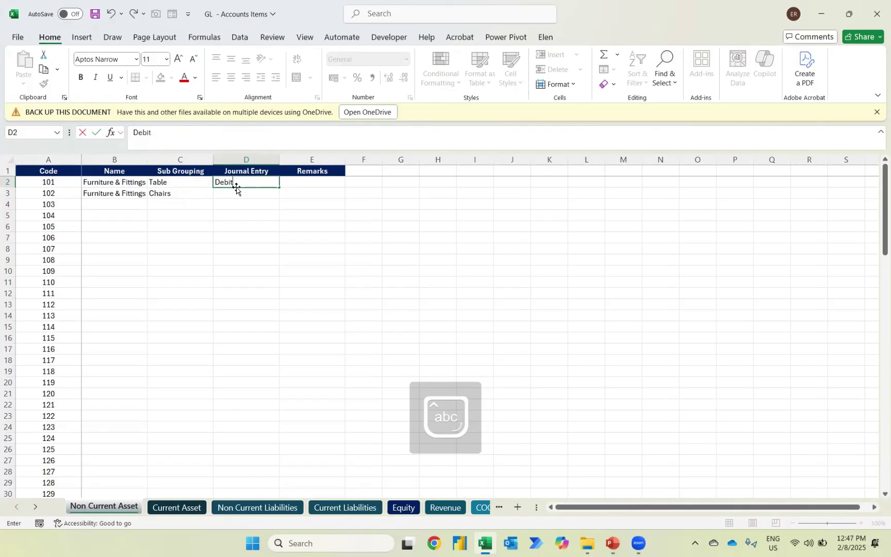
{"action": "key", "text": "Return"}
{"action": "key", "text": "ctrl+d"}
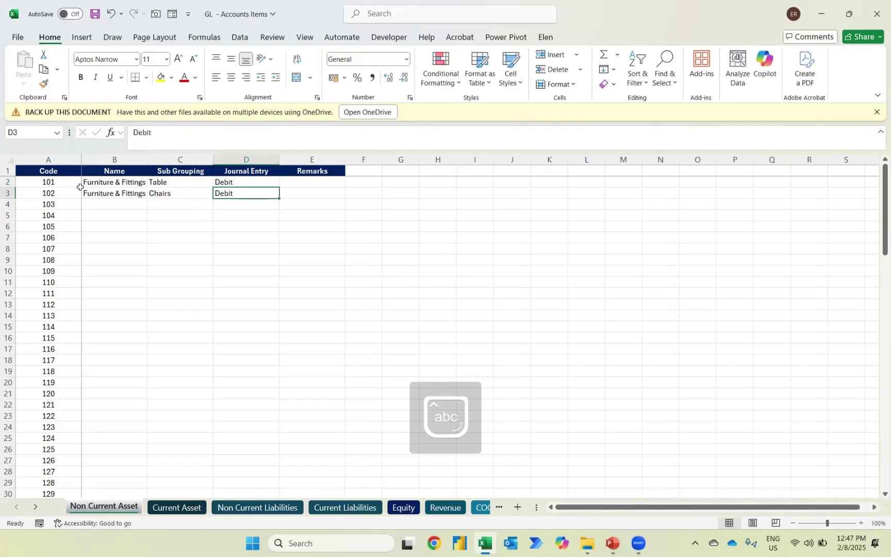
On the Current Asset sheet, enter Maybank as both the name and the sub grouping for code 201.
{"action": "left_click", "coordinate": [169, 507]}
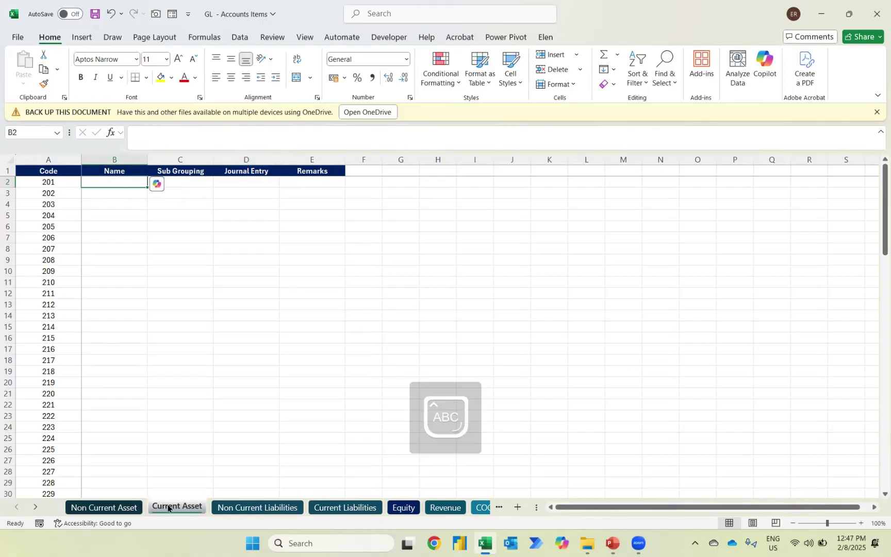
{"action": "type", "text": "Maybank"}
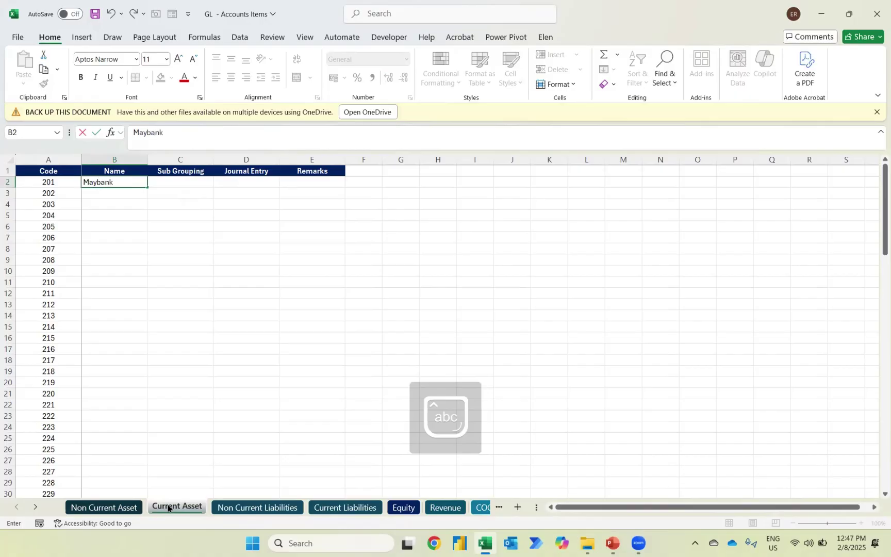
{"action": "key", "text": "ctrl+Return"}
{"action": "key", "text": "Right"}
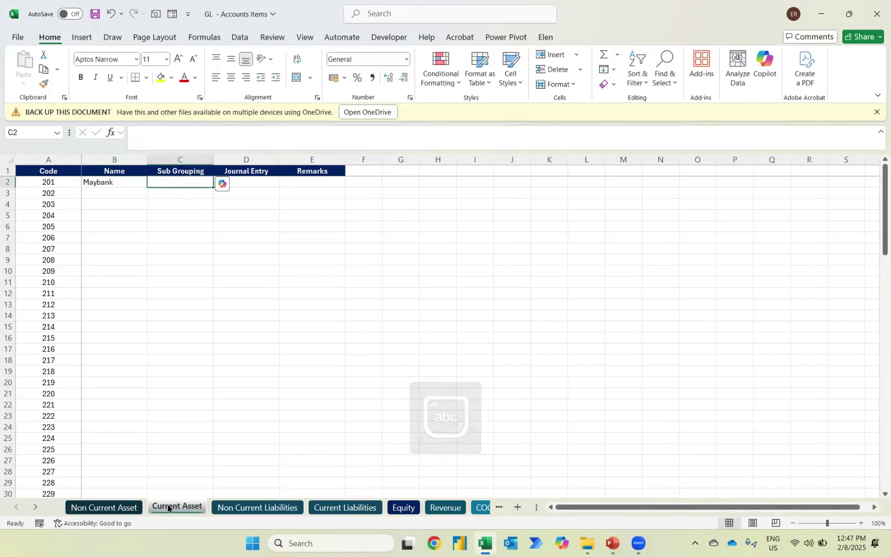
{"action": "key", "text": "ctrl+r"}
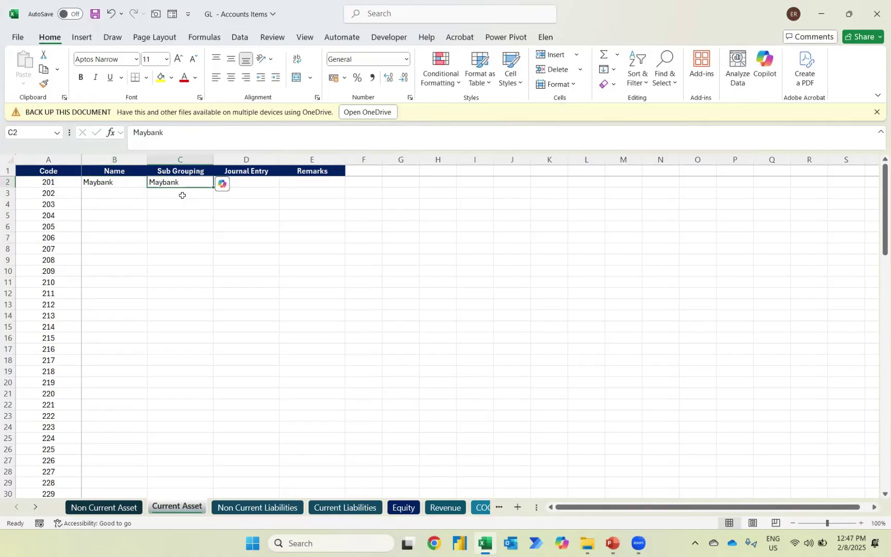
Change the name of code 201 to Cash & Bank and set its journal entry to Debit.
{"action": "key", "text": "Left"}
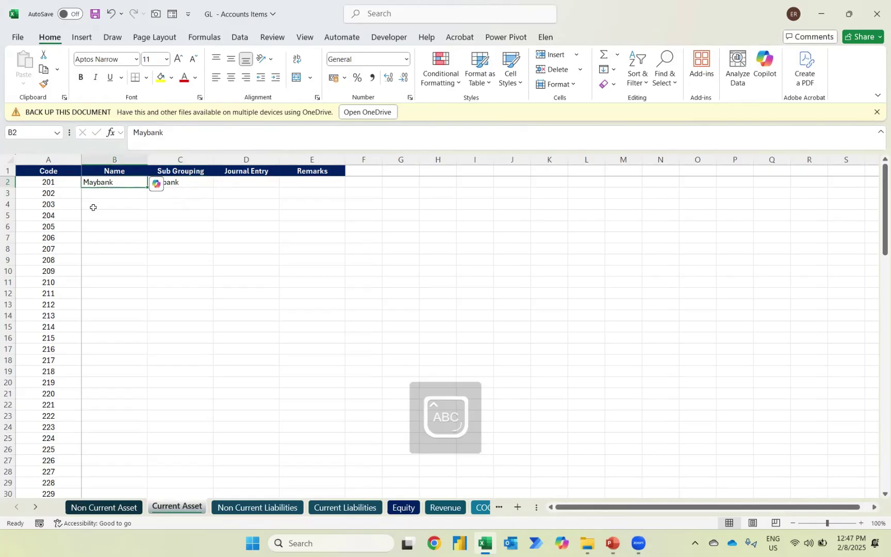
{"action": "type", "text": "Cash & Bank"}
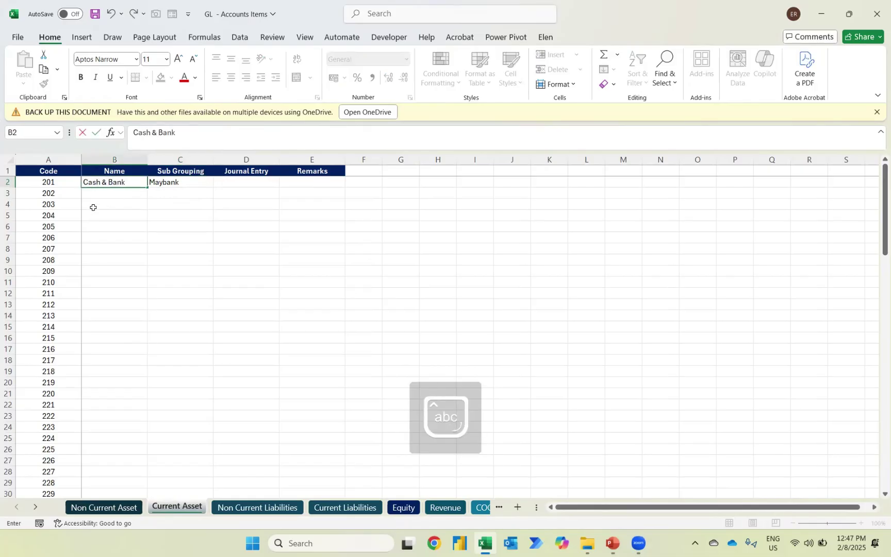
{"action": "key", "text": "Return"}
{"action": "key", "text": "Up"}
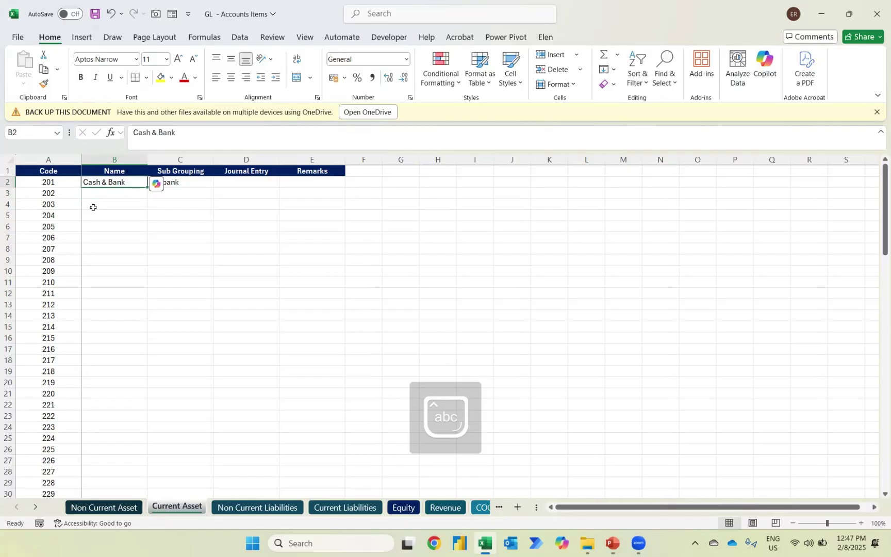
{"action": "key", "text": "Right"}
{"action": "key", "text": "Right"}
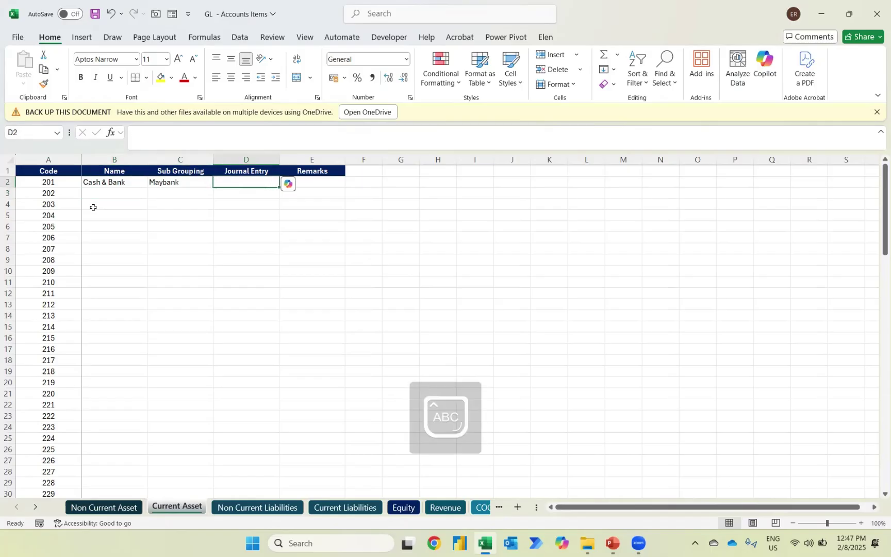
{"action": "type", "text": "Debit"}
{"action": "key", "text": "Return"}
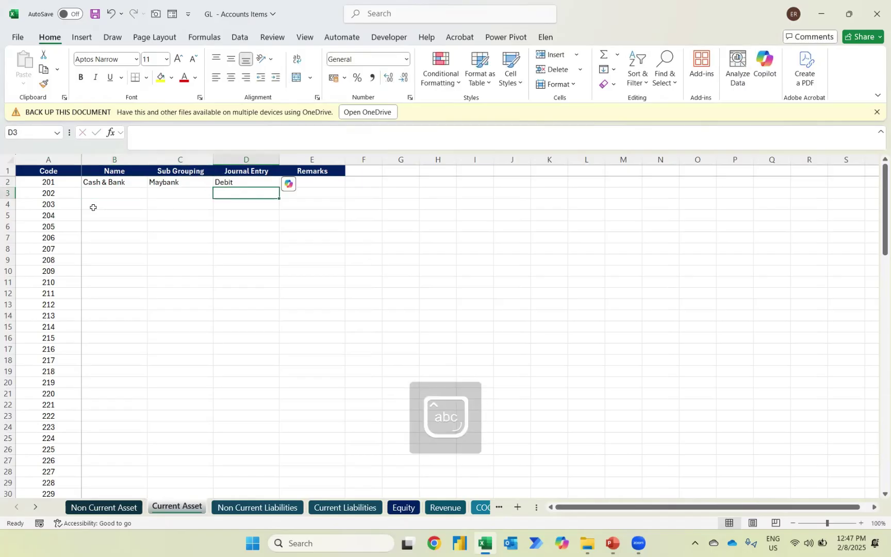
On the Non Current Liabilities sheet, enter Loan as both the name and the sub grouping for code 301.
{"action": "left_click", "coordinate": [228, 511]}
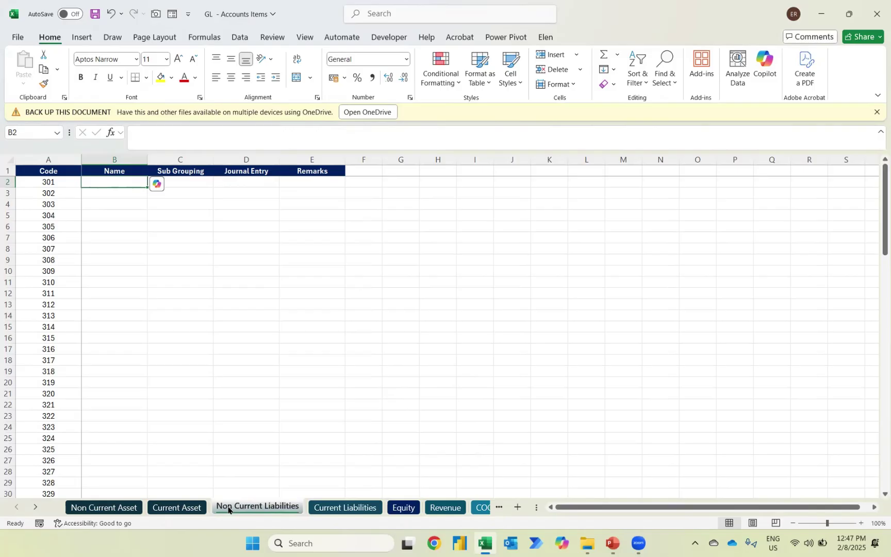
{"action": "key", "text": "Caps_Lock"}
{"action": "type", "text": "L"}
{"action": "key", "text": "Caps_Lock"}
{"action": "type", "text": "oan"}
{"action": "key", "text": "Return"}
{"action": "key", "text": "Up"}
{"action": "key", "text": "Right"}
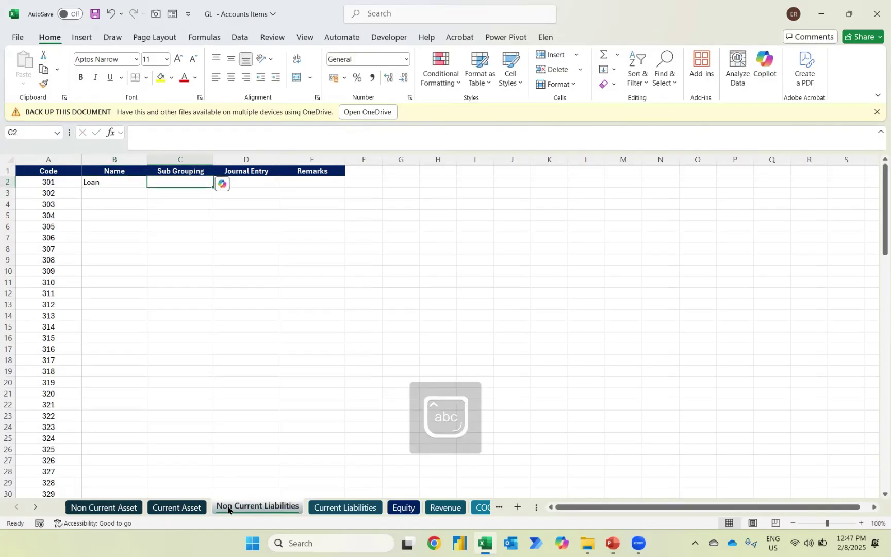
{"action": "type", "text": "Loan"}
{"action": "key", "text": "Return"}
{"action": "key", "text": "Up"}
Set the journal entry for code 301 to Credit.
{"action": "key", "text": "Right"}
{"action": "key", "text": "Caps_Lock"}
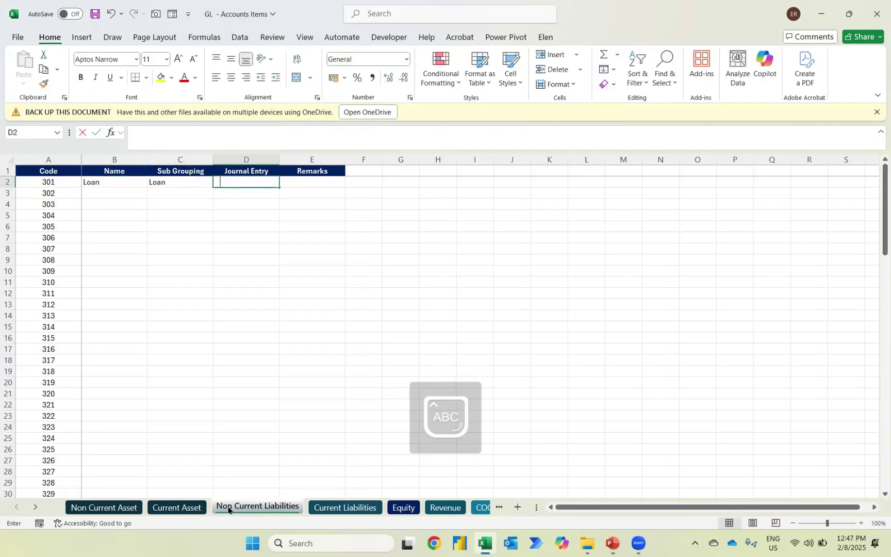
{"action": "type", "text": "C"}
{"action": "key", "text": "Caps_Lock"}
{"action": "type", "text": "redit"}
{"action": "key", "text": "Return"}
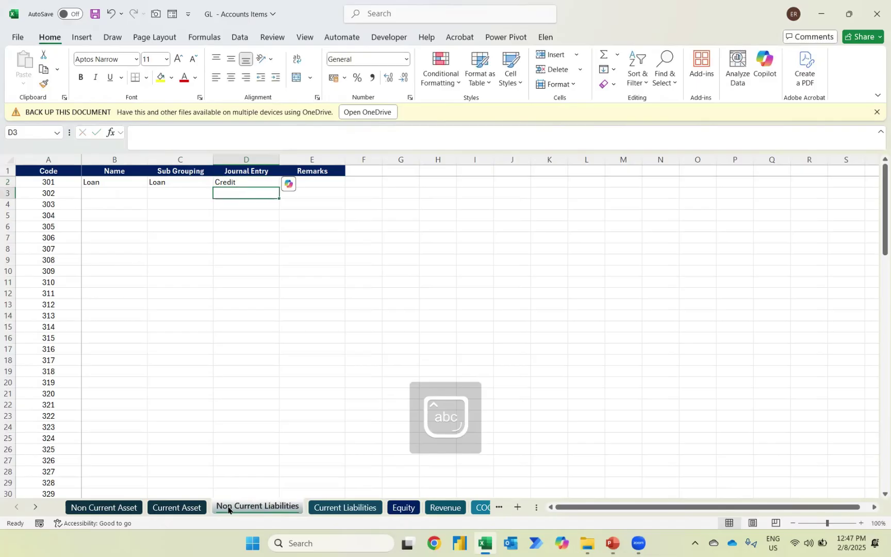
On the Current Liabilities sheet, enter Trade Payables as the name for code 401.
{"action": "key", "text": "ctrl+Page_Down"}
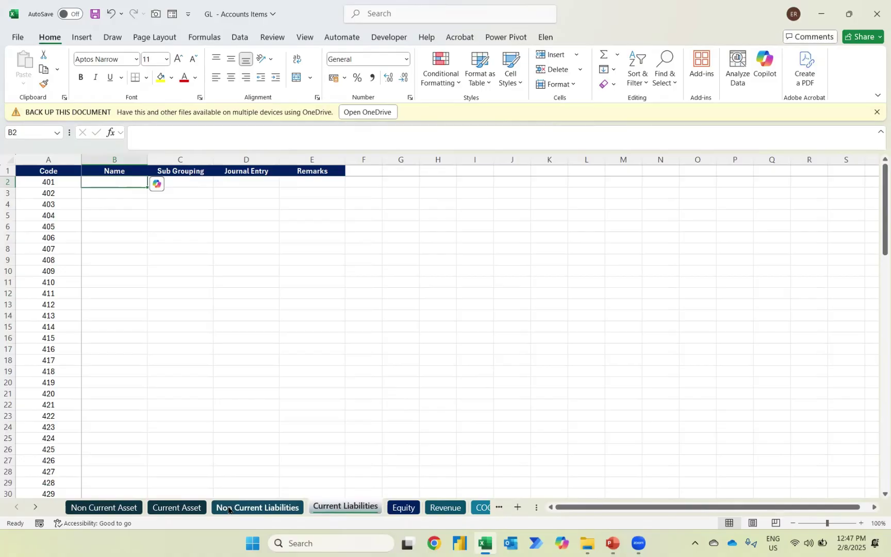
{"action": "key", "text": "Caps_Lock"}
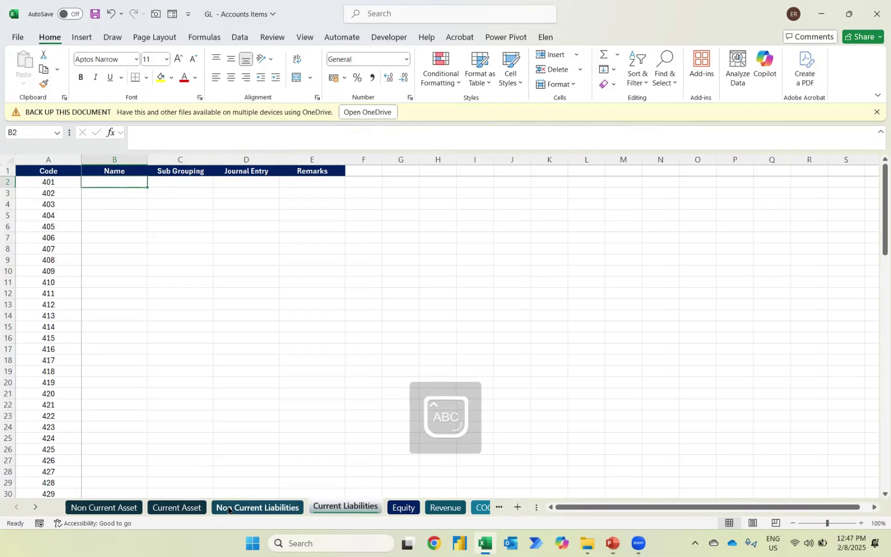
{"action": "key", "text": "Caps_Lock"}
{"action": "type", "text": "T"}
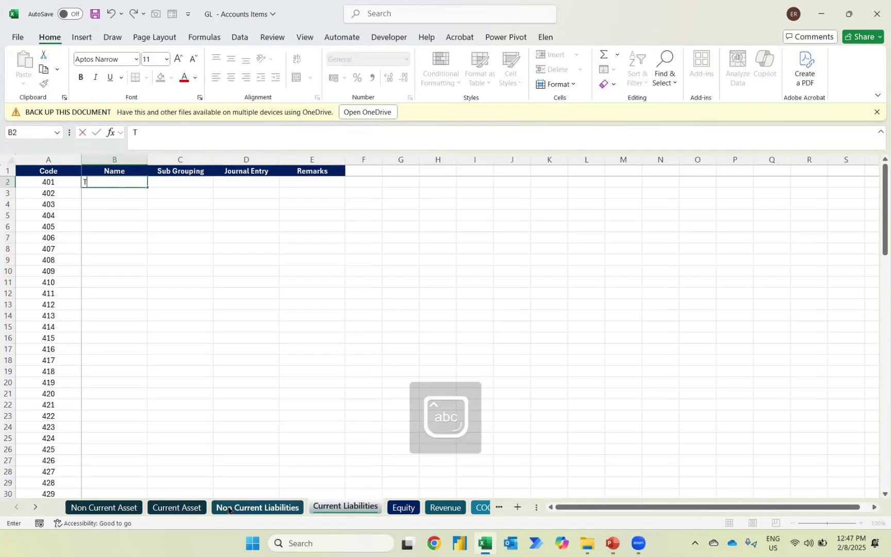
{"action": "type", "text": "rade Payables"}
{"action": "key", "text": "Return"}
Enter ABC Sdn Bhd as the sub grouping for code 401.
{"action": "key", "text": "Up"}
{"action": "key", "text": "Right"}
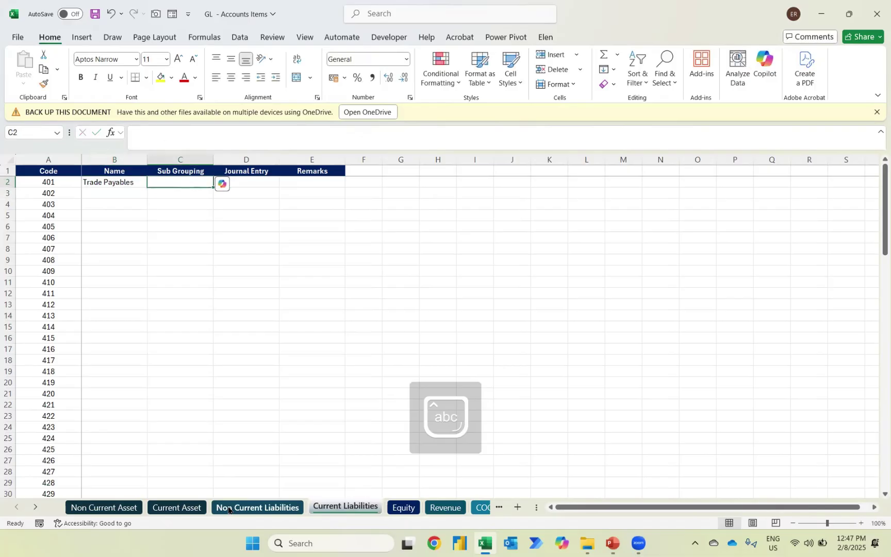
{"action": "key", "text": "Caps_Lock"}
{"action": "type", "text": "ABC S"}
{"action": "key", "text": "Caps_Lock"}
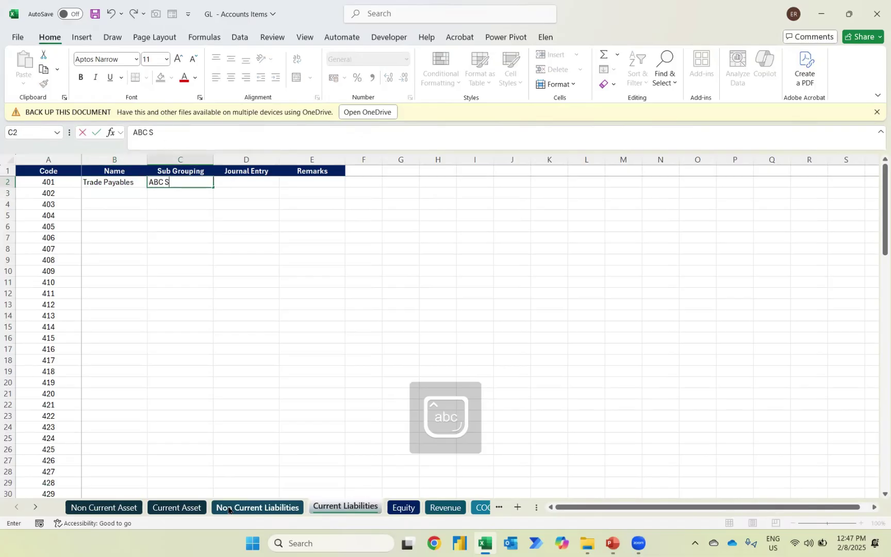
{"action": "type", "text": "dn"}
{"action": "key", "text": "Caps_Lock"}
{"action": "type", "text": "B"}
{"action": "key", "text": "Caps_Lock"}
{"action": "type", "text": "hd"}
{"action": "key", "text": "Return"}
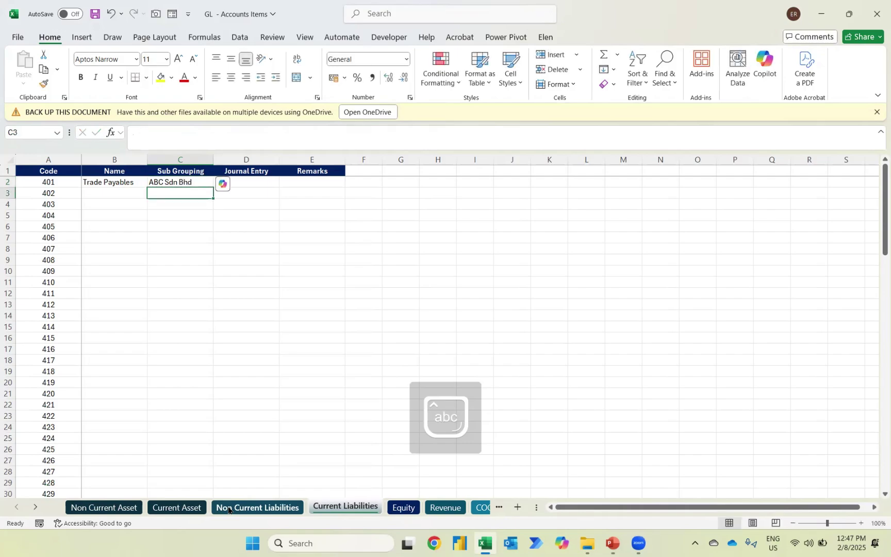
Set the journal entry for code 401 to Credit.
{"action": "key", "text": "Up"}
{"action": "key", "text": "Right"}
{"action": "type", "text": "Credit"}
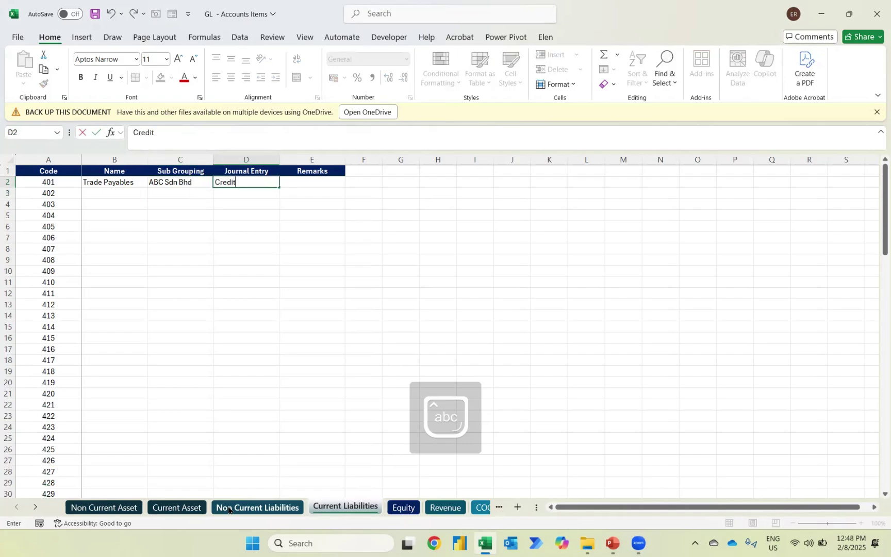
{"action": "key", "text": "Return"}
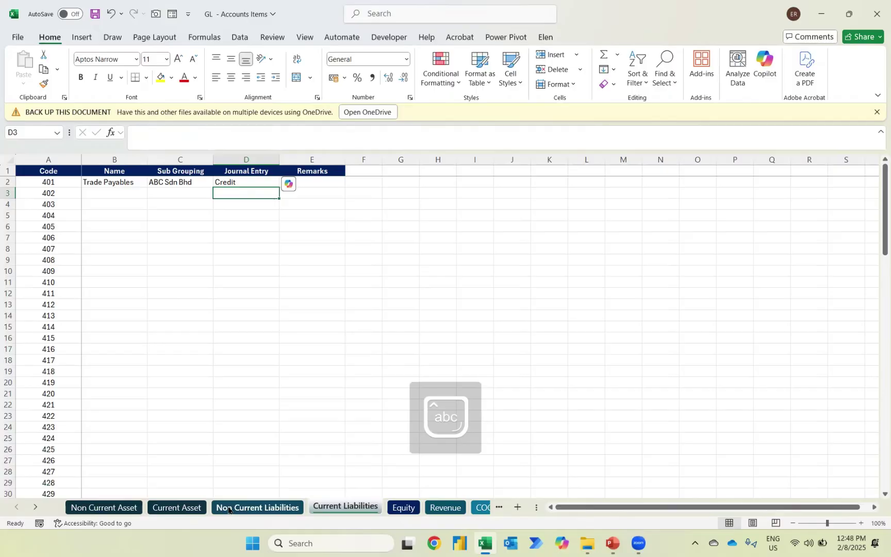
On the Equity sheet, fill code 501 with Capital as both name and sub grouping, and Credit as the journal entry.
{"action": "key", "text": "ctrl+Page_Down"}
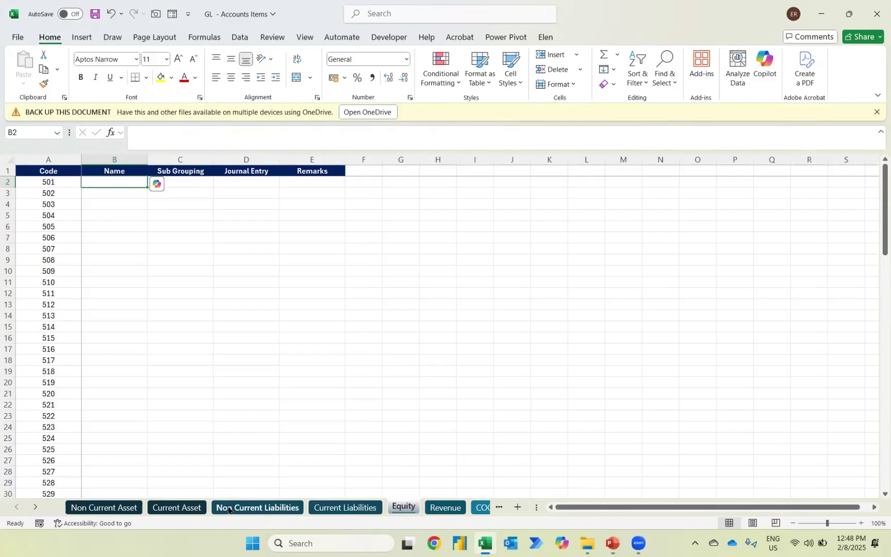
{"action": "type", "text": "Capital"}
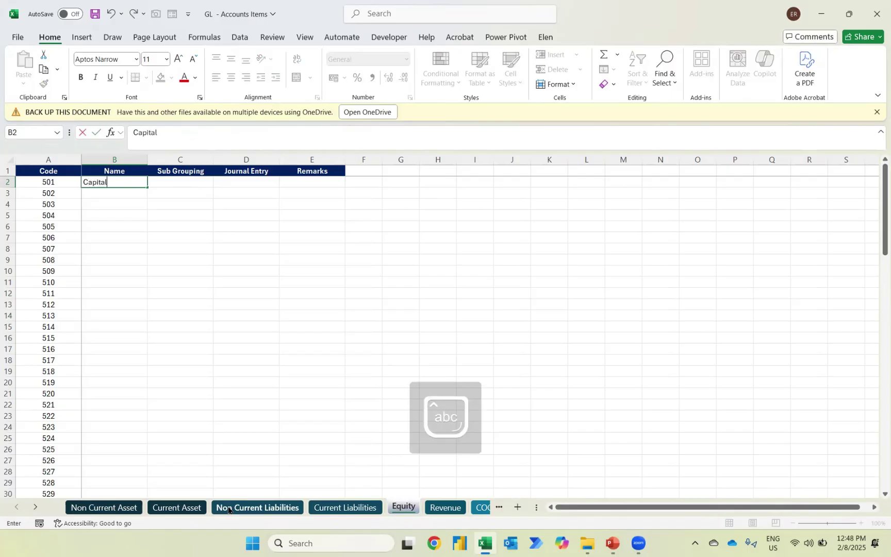
{"action": "key", "text": "Tab"}
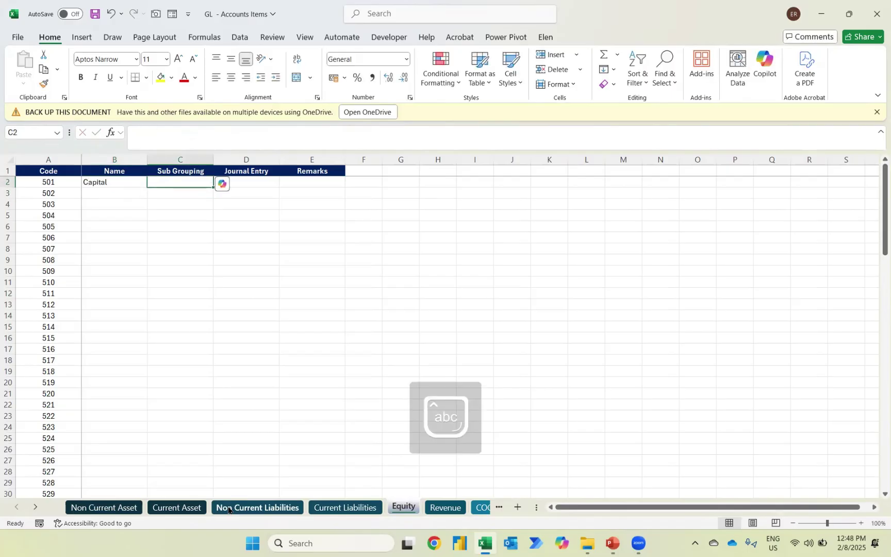
{"action": "type", "text": "Capital"}
{"action": "key", "text": "Tab"}
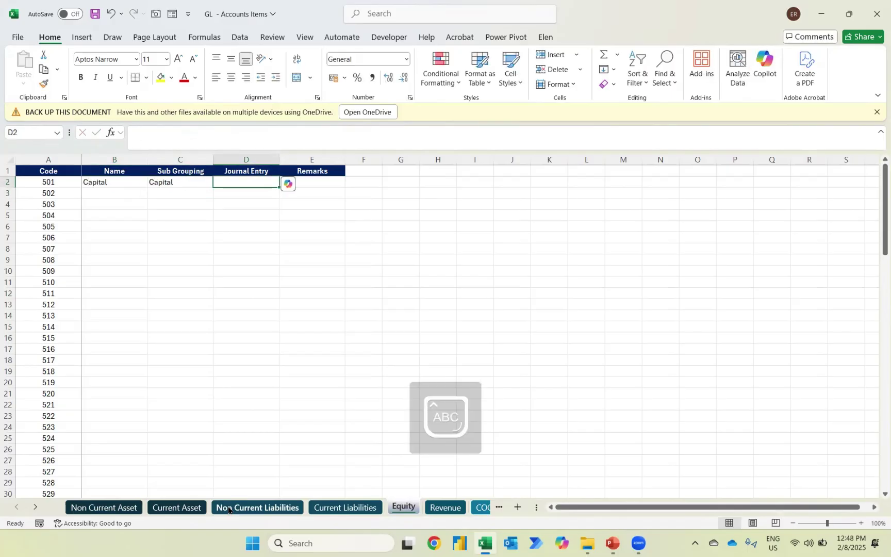
{"action": "type", "text": "Credit"}
{"action": "key", "text": "Return"}
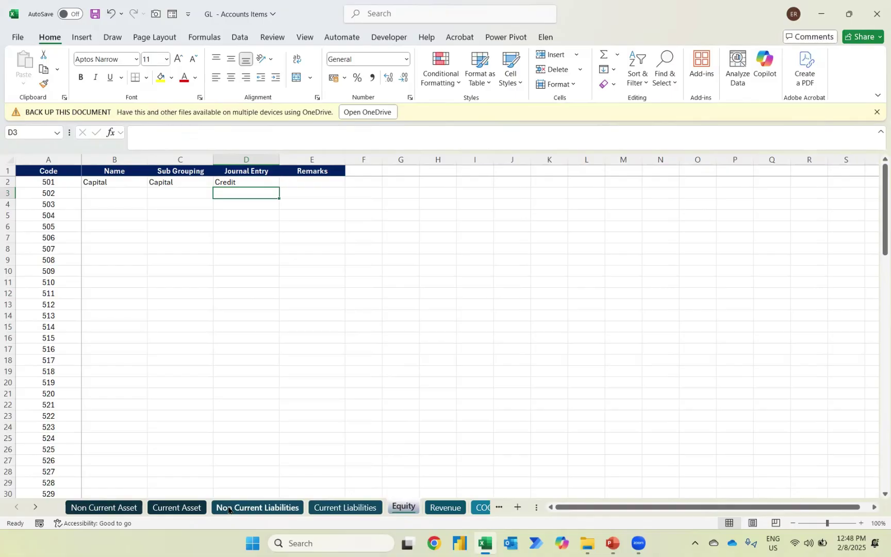
On the Revenue sheet, enter Sales of Iphone as the name for code 601.
{"action": "key", "text": "ctrl+Page_Down"}
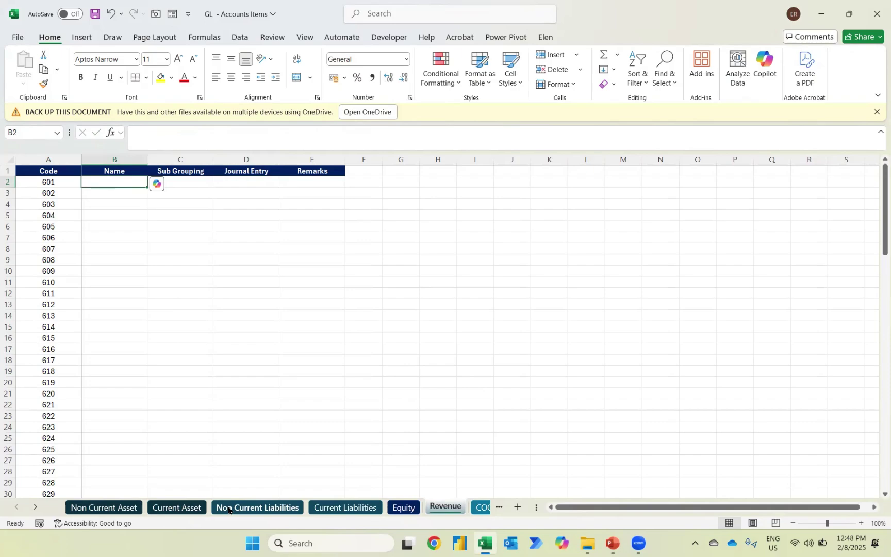
{"action": "type", "text": "Sales"}
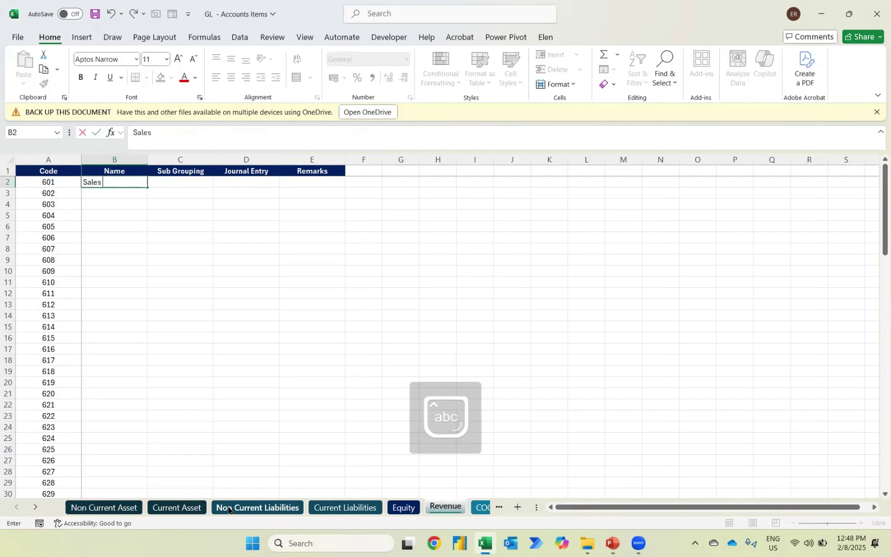
{"action": "type", "text": " of Iphon"}
{"action": "type", "text": "e"}
{"action": "key", "text": "Return"}
Enter Sales of Iphone 16S as the sub grouping for code 601.
{"action": "key", "text": "Up"}
{"action": "key", "text": "Right"}
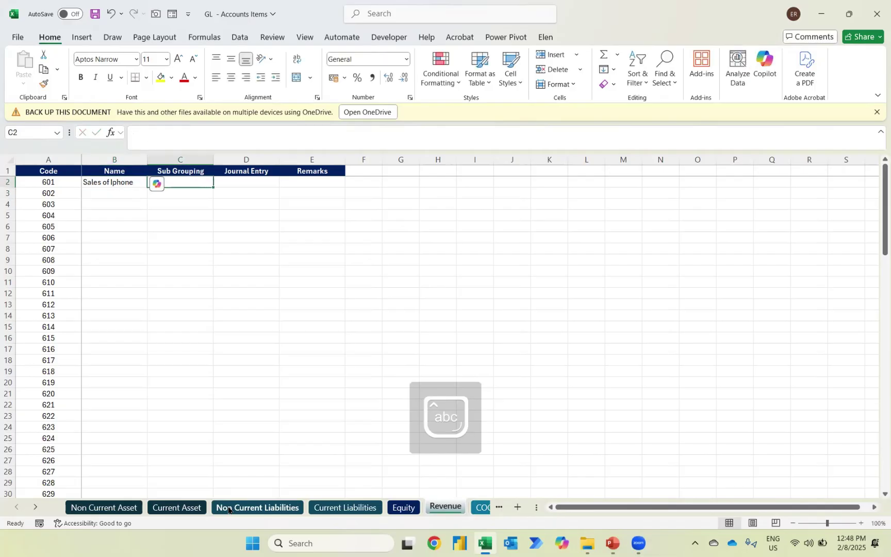
{"action": "key", "text": "ctrl+r"}
{"action": "key", "text": "F2"}
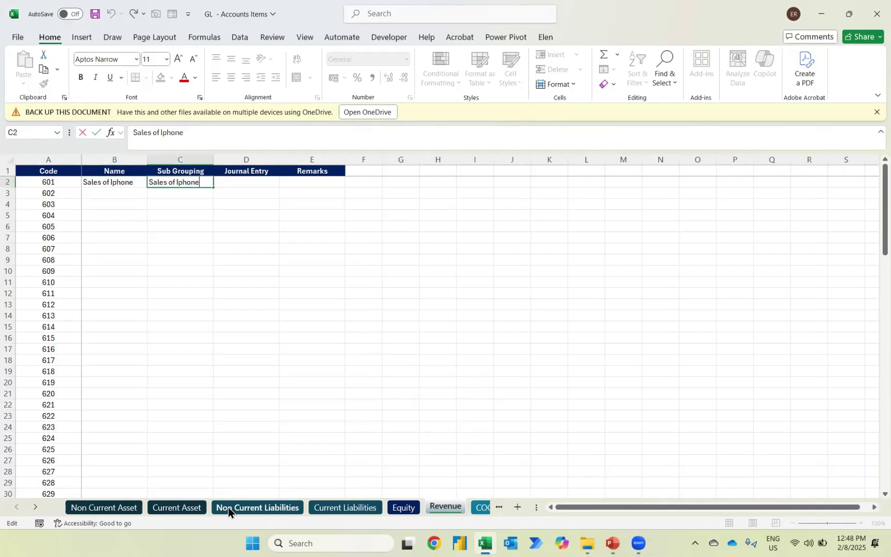
{"action": "type", "text": "16S"}
{"action": "key", "text": "Return"}
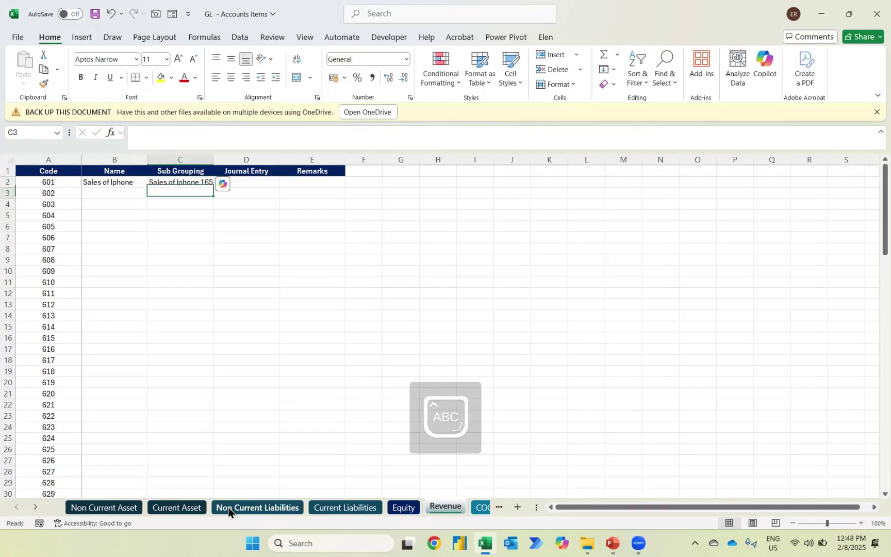
Fill code 602 with the name Sales of Iphone and the sub grouping Sales of Iphone 16.
{"action": "key", "text": "Left"}
{"action": "key", "text": "ctrl+d"}
{"action": "key", "text": "Right"}
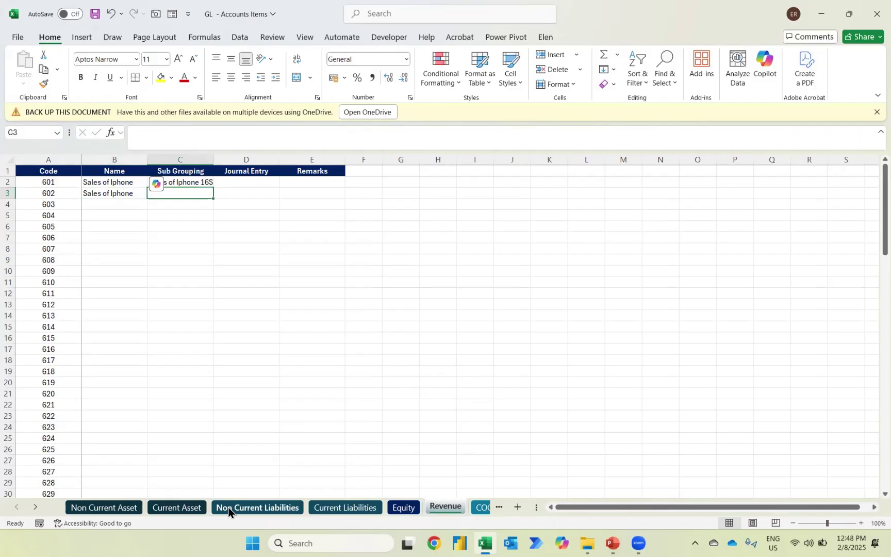
{"action": "key", "text": "ctrl+d"}
{"action": "key", "text": "F2"}
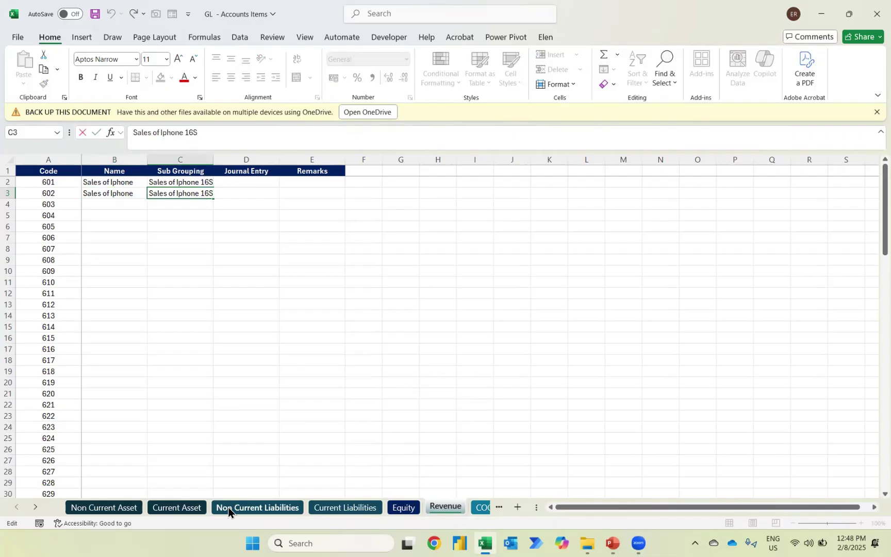
{"action": "key", "text": "BackSpace"}
{"action": "key", "text": "Return"}
{"action": "key", "text": "Up"}
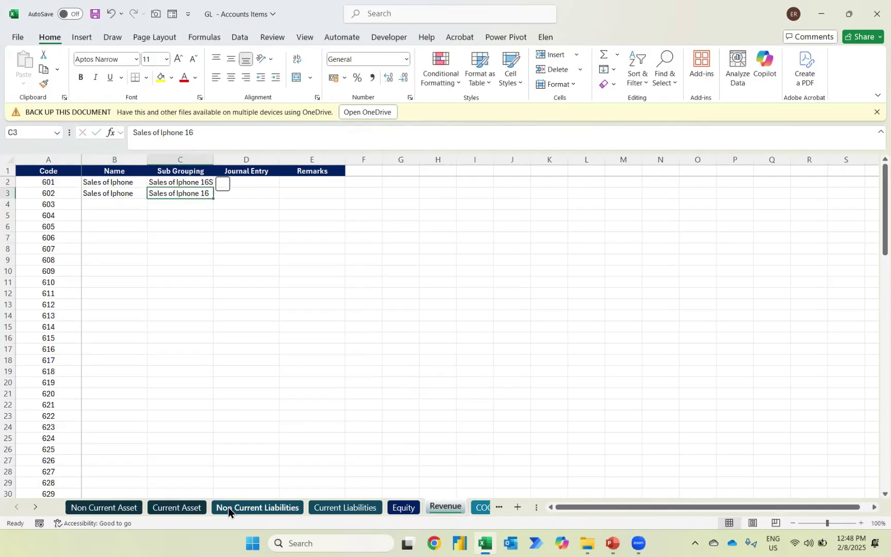
Set the journal entry for codes 601 and 602 to Credit.
{"action": "key", "text": "Up"}
{"action": "key", "text": "Right"}
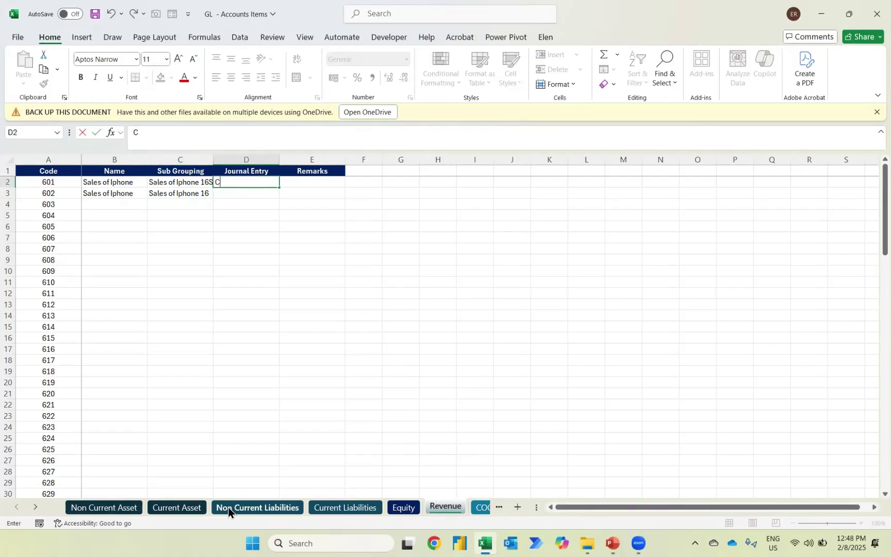
{"action": "type", "text": "Credit"}
{"action": "key", "text": "Return"}
{"action": "key", "text": "ctrl+d"}
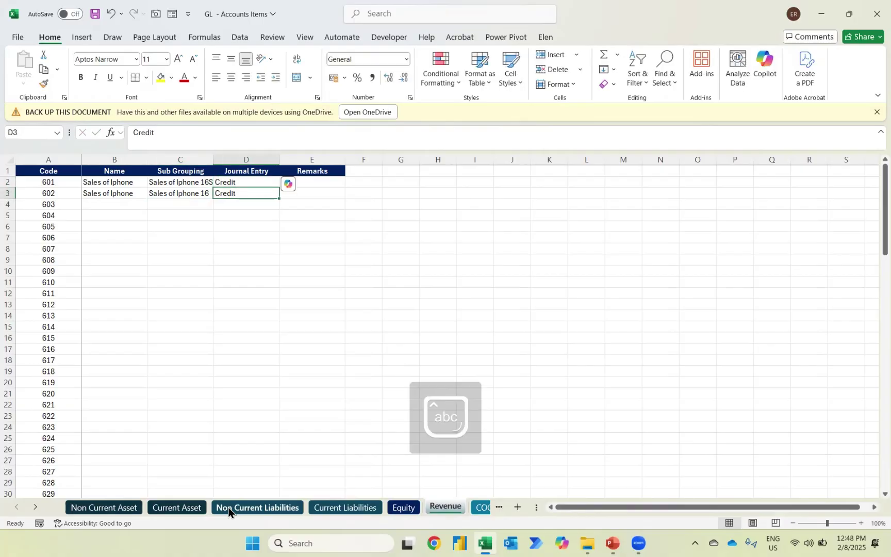
On the COGS sheet, enter Purchases of Iphone as the name for codes 701 and 702.
{"action": "key", "text": "ctrl+Page_Down"}
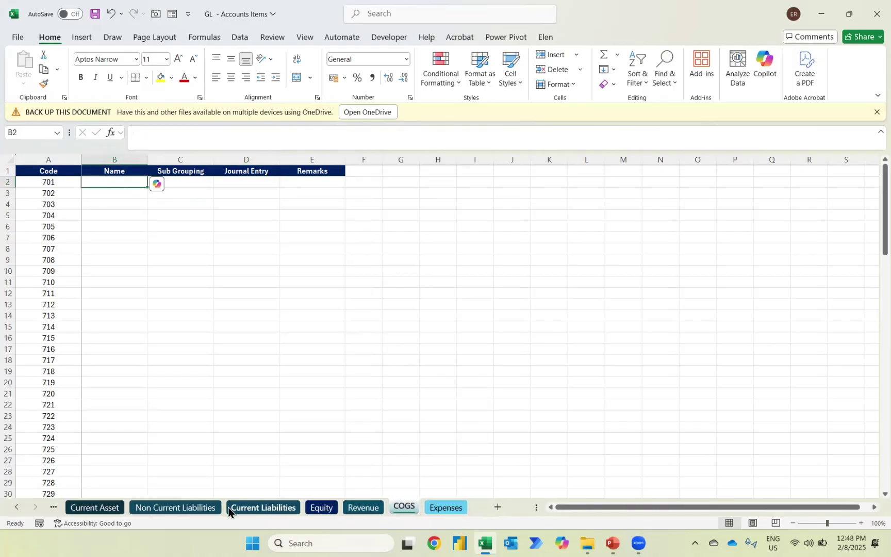
{"action": "type", "text": "Purchases"}
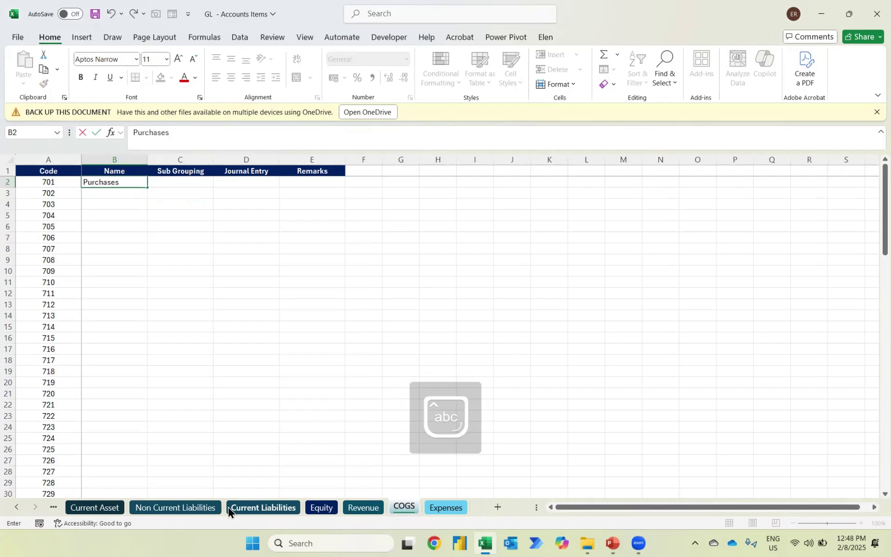
{"action": "type", "text": " of Iphone"}
{"action": "key", "text": "Return"}
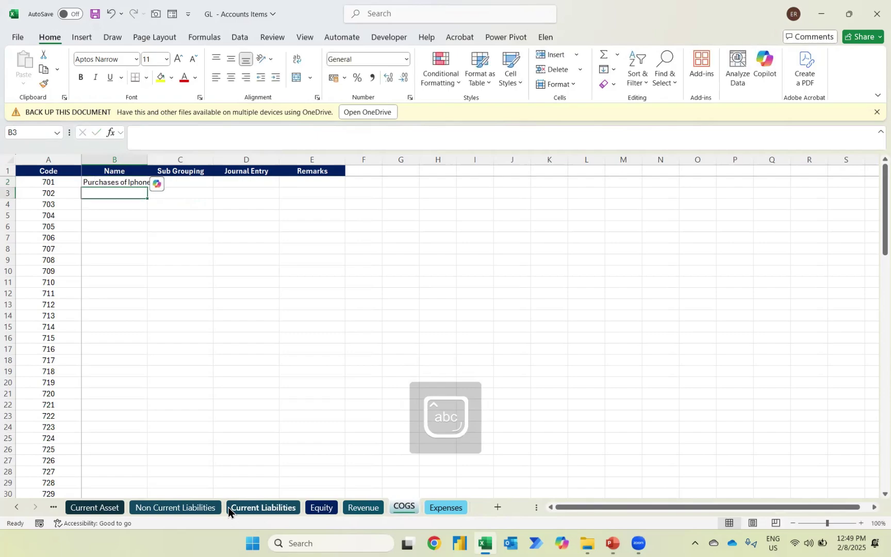
{"action": "key", "text": "ctrl+d"}
AutoFit the Name column's width on the COGS sheet.
{"action": "key", "text": "ctrl+space"}
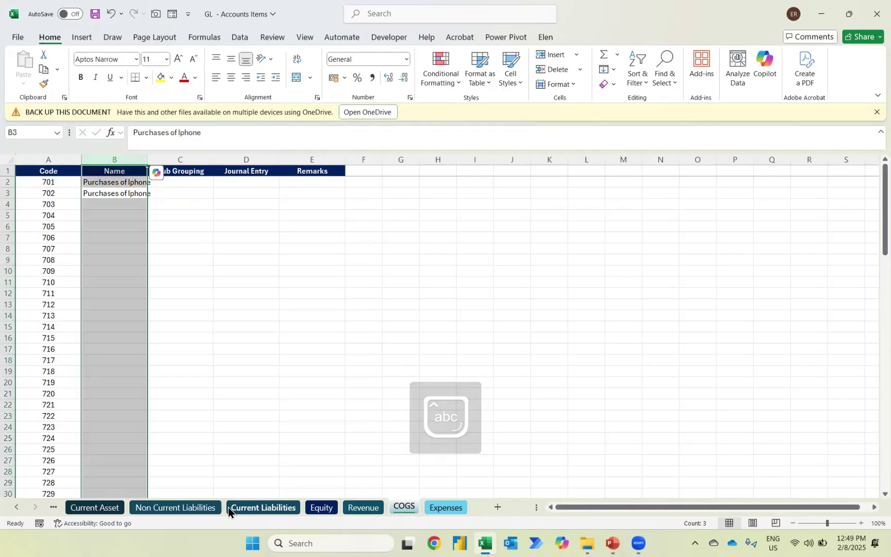
{"action": "key", "text": "alt+h"}
{"action": "key", "text": "o"}
{"action": "key", "text": "i"}
Enter Purchases of Iphone 16S as the sub grouping for code 701.
{"action": "key", "text": "Up"}
{"action": "key", "text": "Right"}
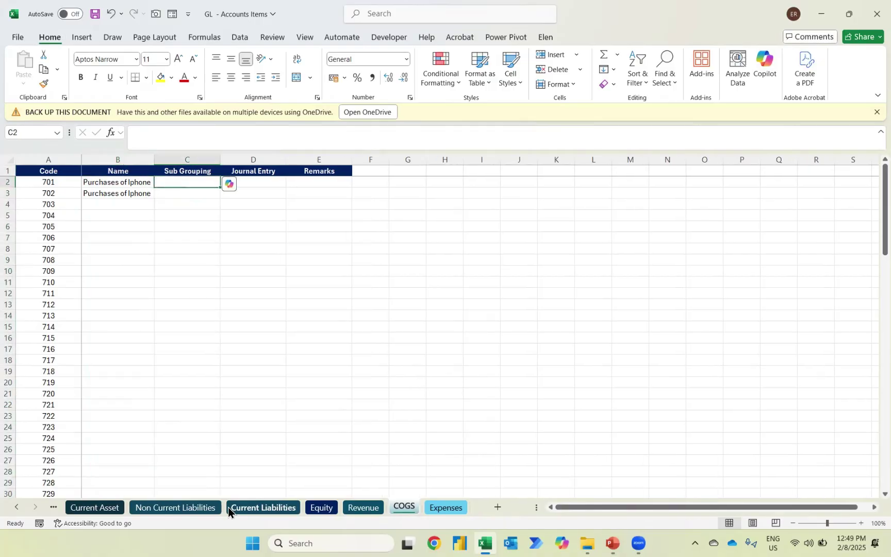
{"action": "type", "text": "Purchases of Iphone"}
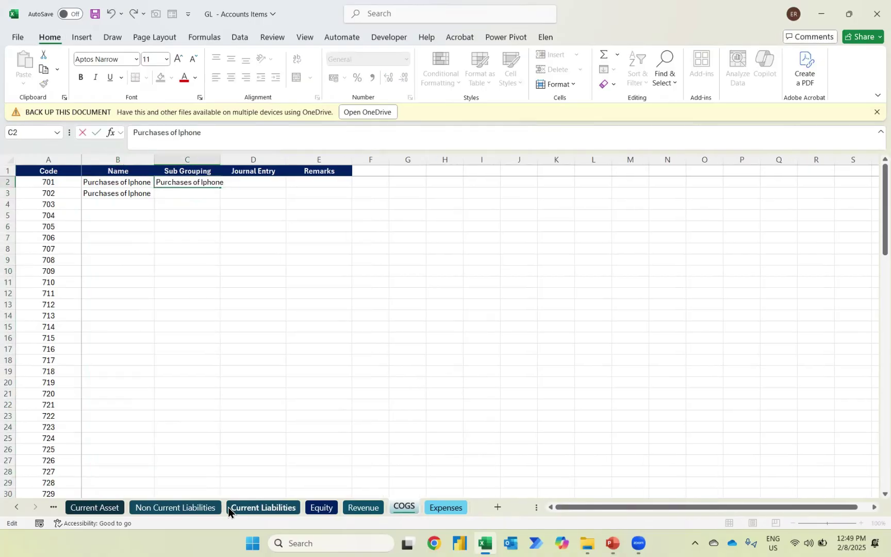
{"action": "type", "text": " 16s"}
{"action": "key", "text": "BackSpace"}
{"action": "key", "text": "Caps_Lock"}
{"action": "type", "text": "S"}
{"action": "key", "text": "Return"}
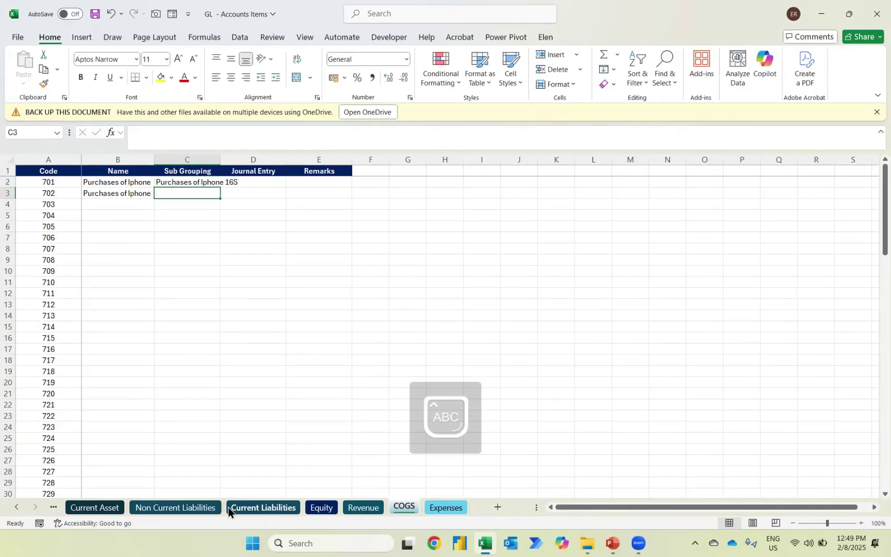
Copy the sub grouping down to code 702 and change it to Purchases of Iphone 16.
{"action": "key", "text": "ctrl+d"}
{"action": "key", "text": "F2"}
{"action": "key", "text": "BackSpace"}
{"action": "key", "text": "Return"}
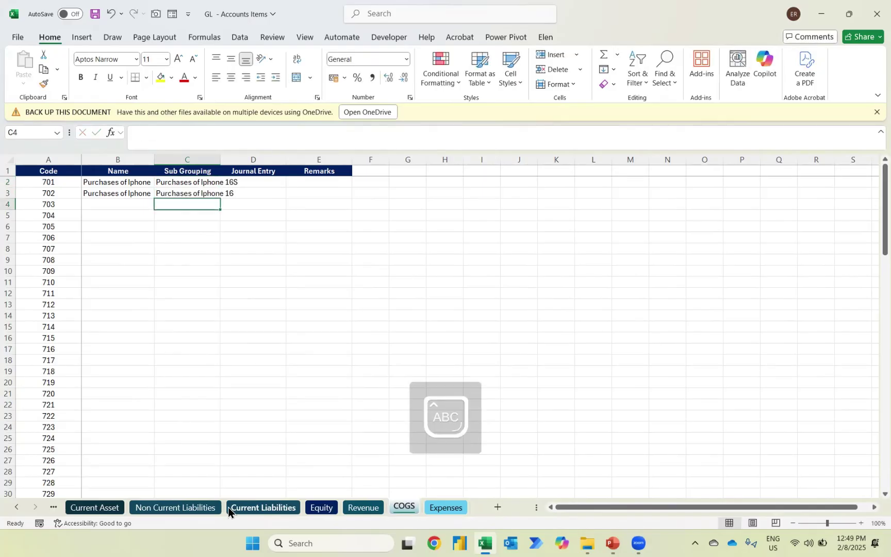
AutoFit the Sub Grouping column's width on the COGS sheet.
{"action": "key", "text": "ctrl+space"}
{"action": "key", "text": "alt+h"}
{"action": "key", "text": "o"}
{"action": "key", "text": "i"}
Set the journal entry for codes 701 and 702 to Debit.
{"action": "key", "text": "Right"}
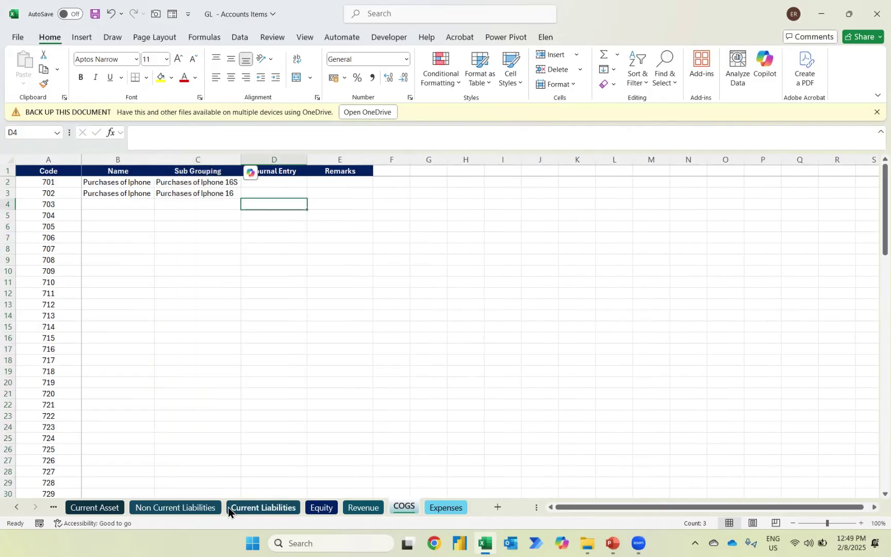
{"action": "key", "text": "Up"}
{"action": "key", "text": "Up"}
{"action": "type", "text": "Debit"}
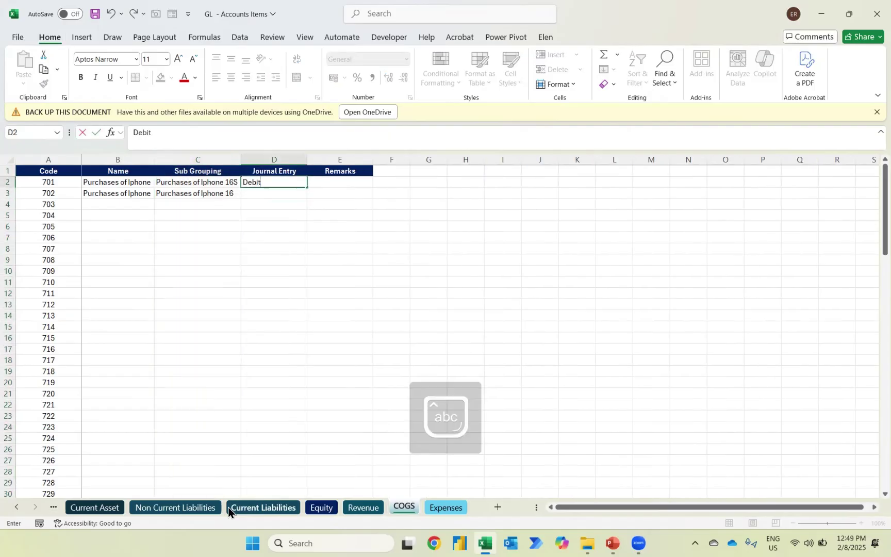
{"action": "key", "text": "Return"}
{"action": "key", "text": "ctrl+d"}
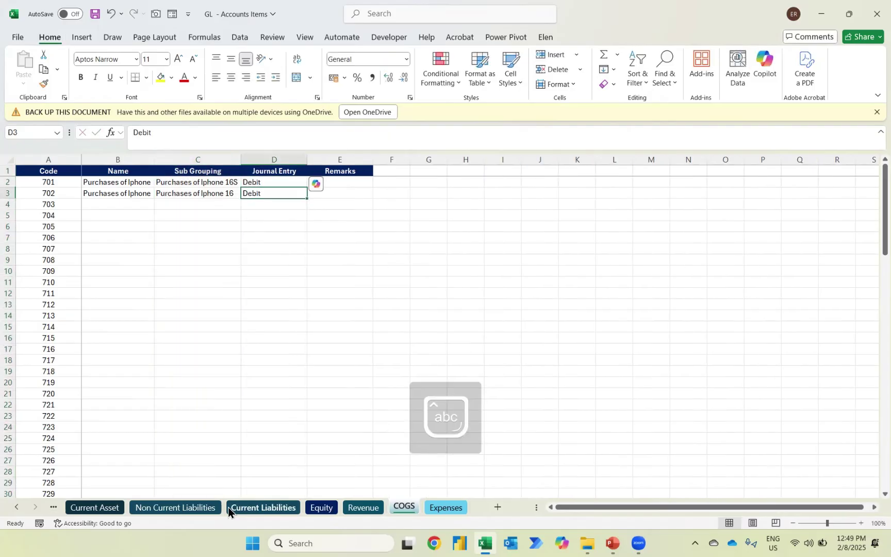
On the Expenses sheet, enter the names Rental for code 801 and Staff Cost for code 802.
{"action": "key", "text": "ctrl+Page_Down"}
{"action": "key", "text": "Up"}
{"action": "key", "text": "Right"}
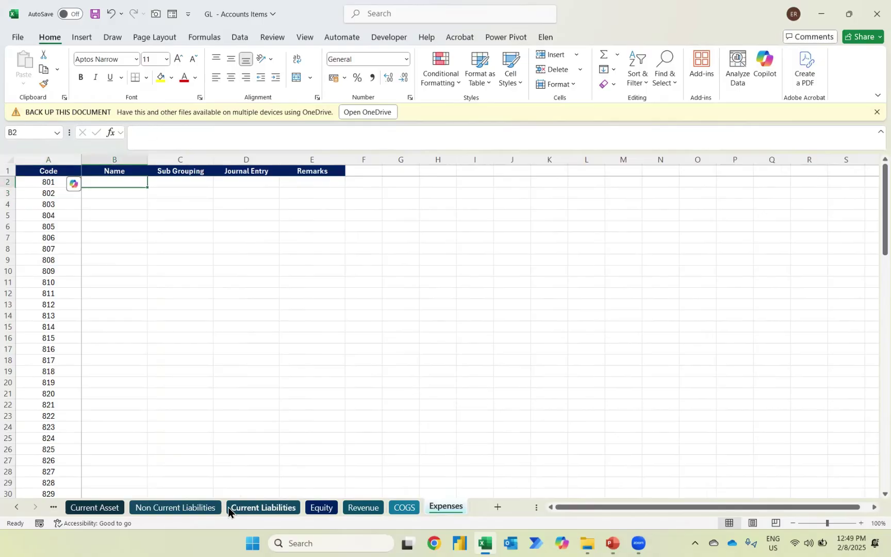
{"action": "type", "text": "Rent"}
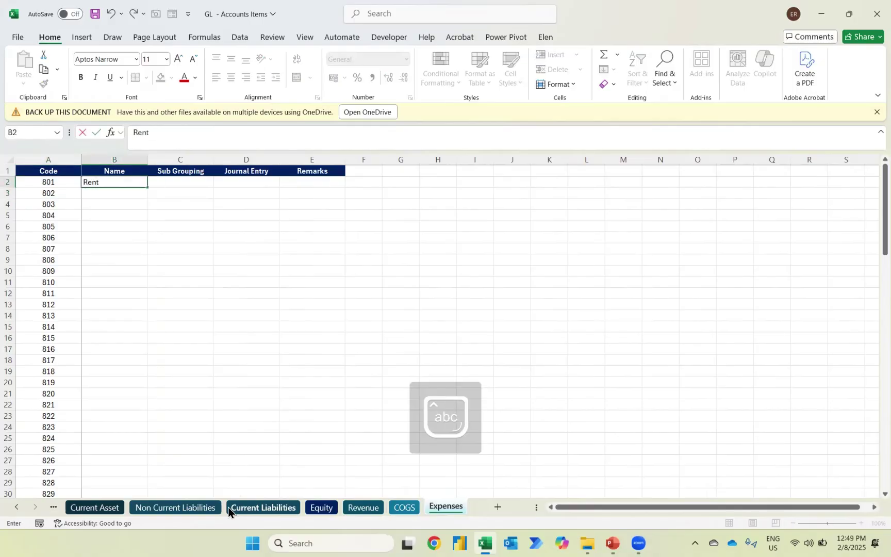
{"action": "type", "text": "al"}
{"action": "key", "text": "Return"}
{"action": "type", "text": "Staff"}
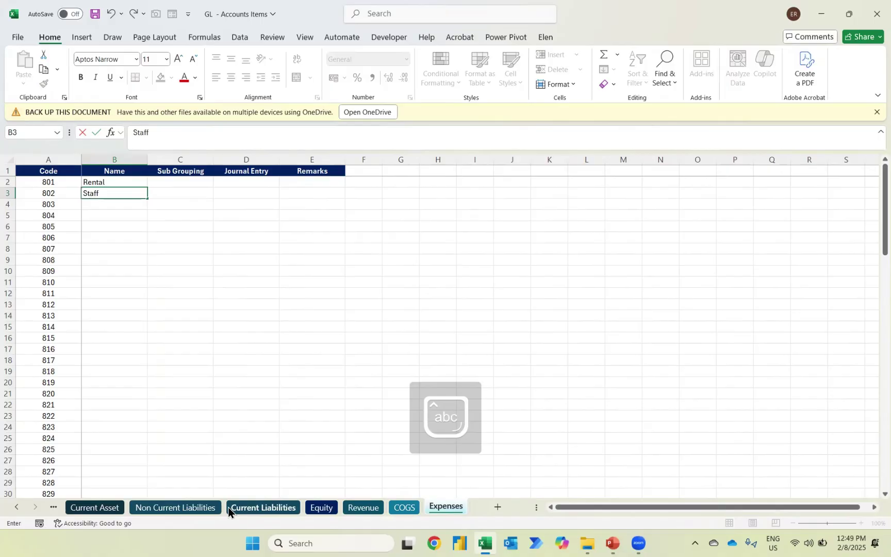
{"action": "type", "text": " Cost"}
{"action": "key", "text": "Return"}
Enter the sub groupings Salaries for code 802 and Rental for code 801.
{"action": "key", "text": "Up"}
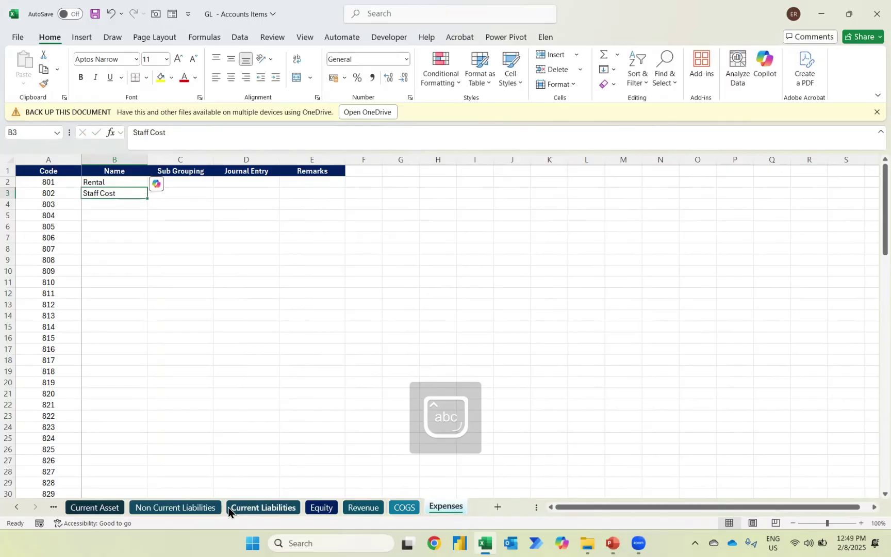
{"action": "key", "text": "Right"}
{"action": "type", "text": "Salaries"}
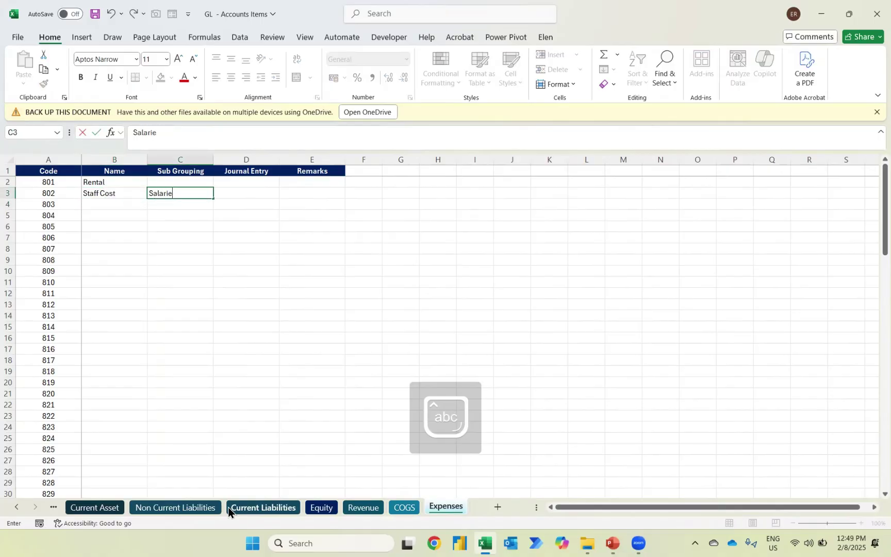
{"action": "key", "text": "Return"}
{"action": "key", "text": "Up"}
{"action": "key", "text": "Up"}
{"action": "type", "text": "Rental"}
{"action": "key", "text": "Tab"}
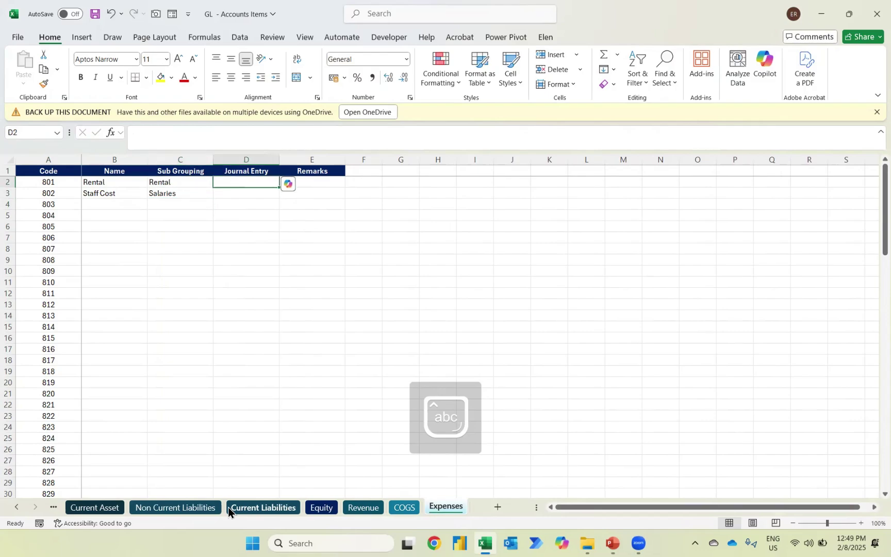
Set the journal entry for codes 801 and 802 to Debit.
{"action": "type", "text": "Debit"}
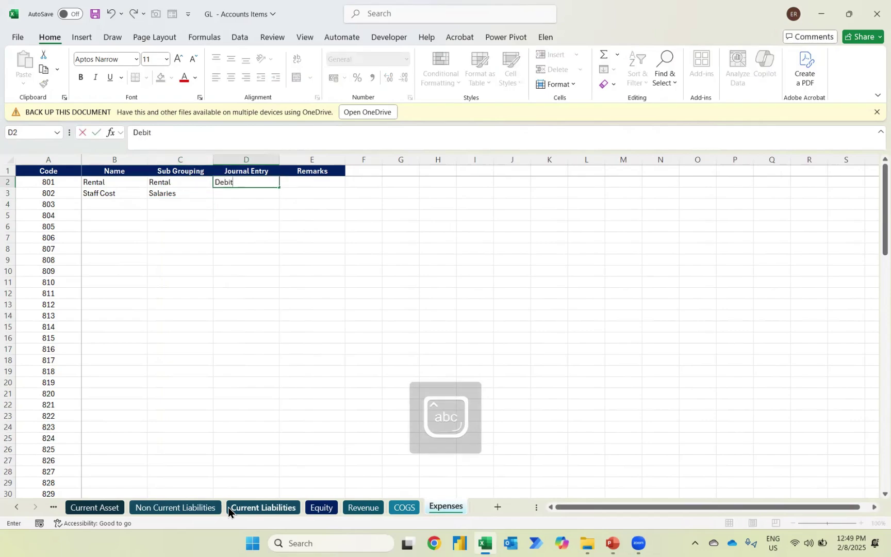
{"action": "key", "text": "Return"}
{"action": "key", "text": "ctrl+d"}
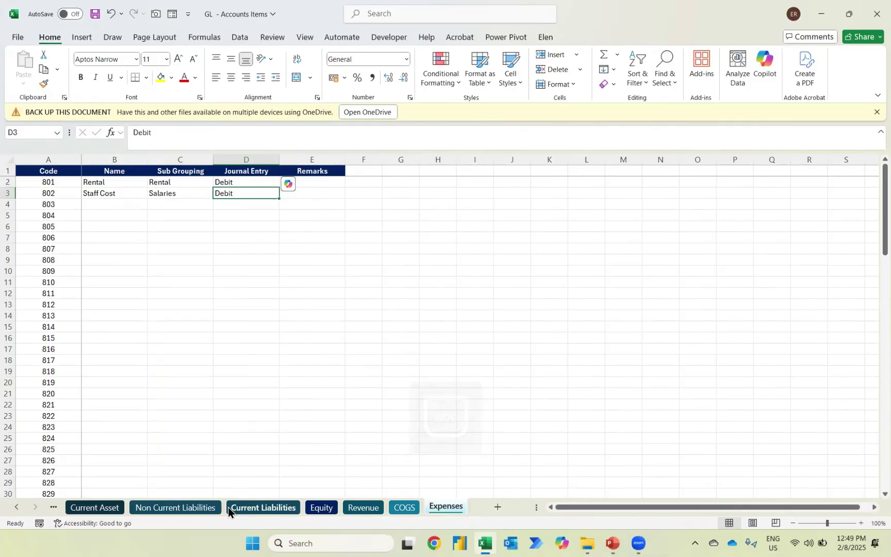
Go back through the account sheets to the Non Current Asset sheet.
{"action": "key", "text": "ctrl+Page_Up"}
{"action": "key", "text": "ctrl+Page_Up"}
{"action": "key", "text": "ctrl+Page_Up"}
{"action": "key", "text": "ctrl+Page_Up"}
{"action": "key", "text": "ctrl+Page_Up"}
{"action": "key", "text": "ctrl+Page_Up"}
{"action": "key", "text": "ctrl+Page_Up"}
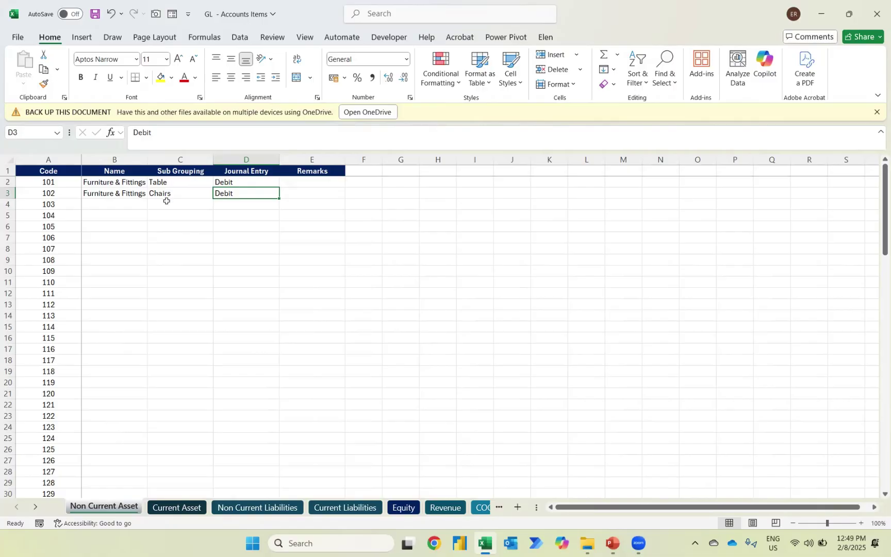
Review the account sheets from Current Asset through Expenses and save the workbook.
{"action": "left_click", "coordinate": [178, 507]}
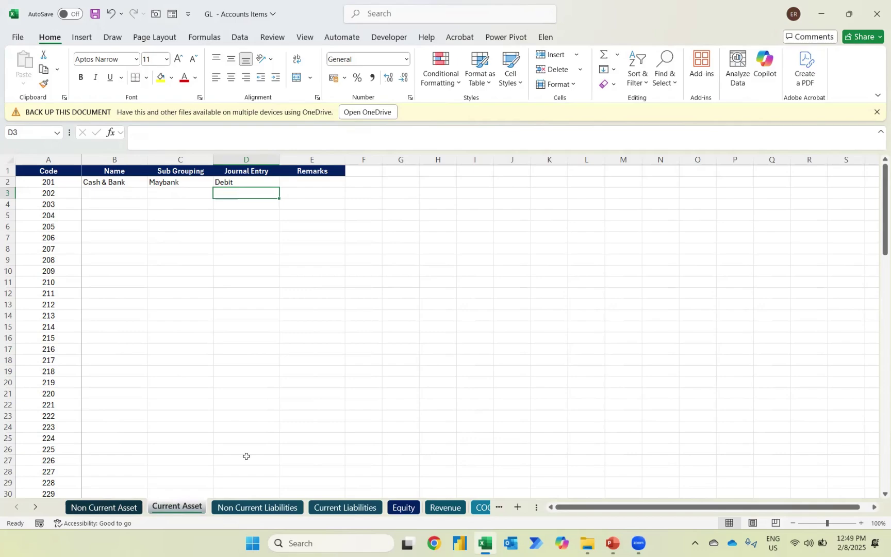
{"action": "left_click", "coordinate": [252, 507]}
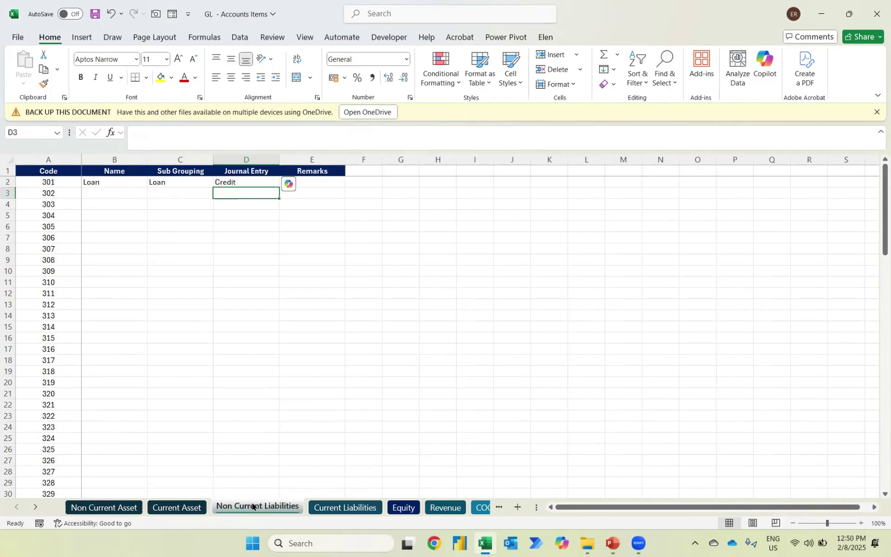
{"action": "left_click", "coordinate": [330, 508]}
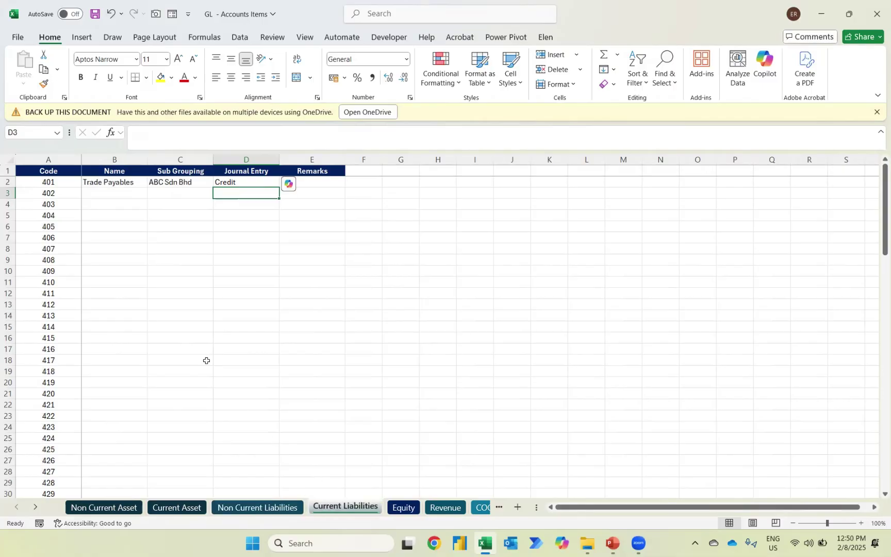
{"action": "left_click", "coordinate": [407, 509]}
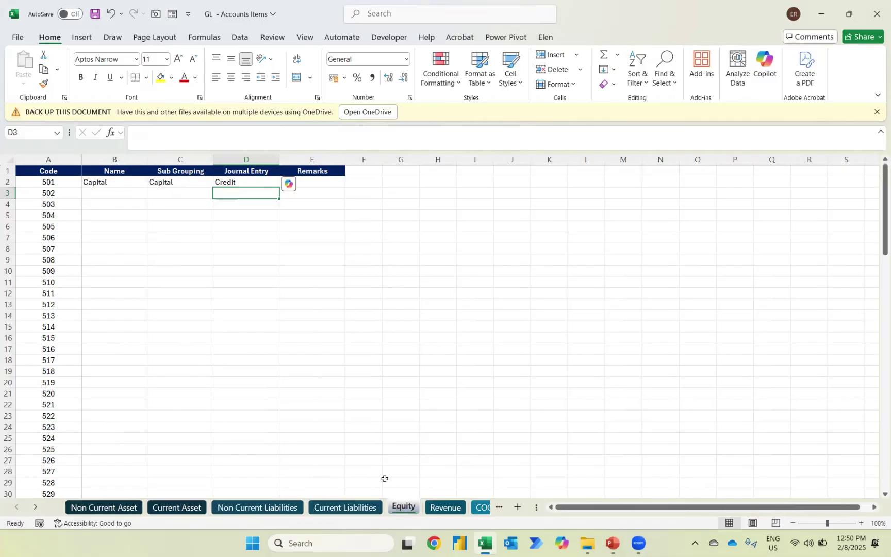
{"action": "left_click", "coordinate": [446, 510]}
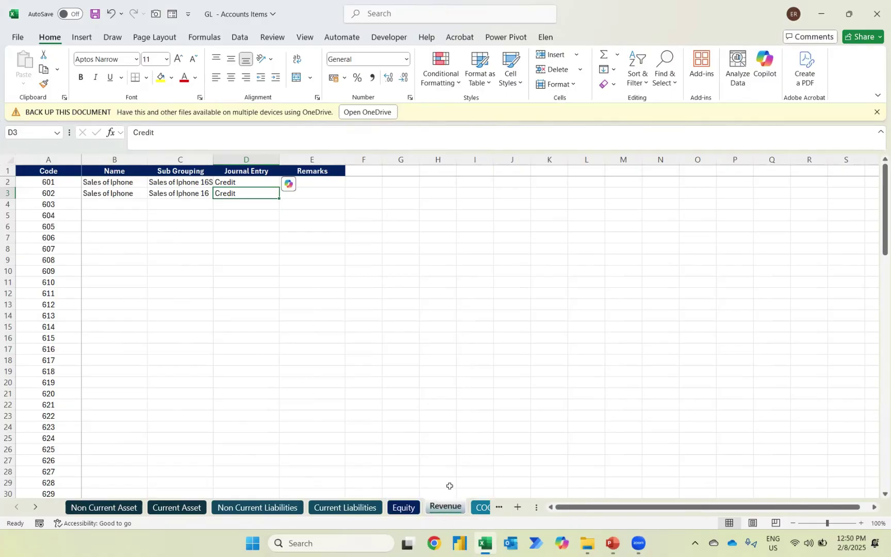
{"action": "left_click", "coordinate": [481, 508]}
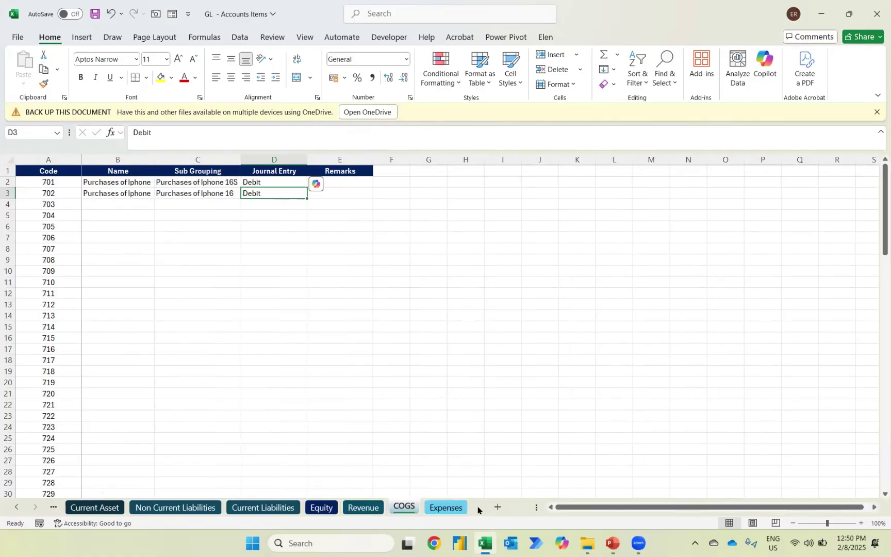
{"action": "left_click", "coordinate": [477, 508]}
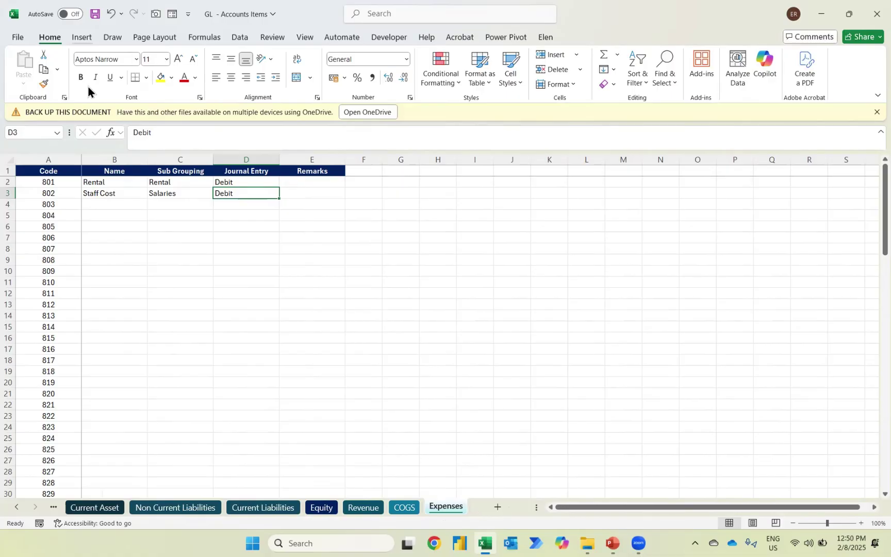
{"action": "left_click", "coordinate": [94, 14]}
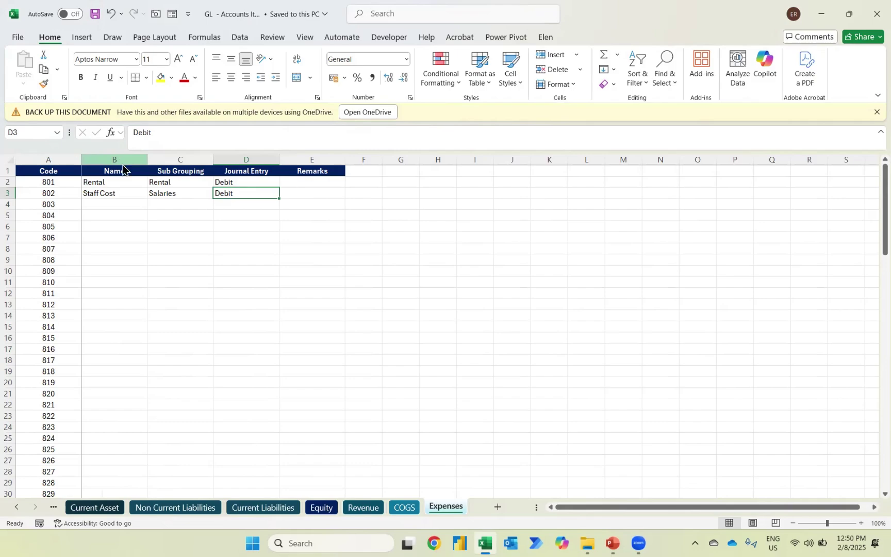
In a new blank workbook, import data from the Excel workbook GL - Accounts Items in the Desktop folder 31st July 2025.
{"action": "key", "text": "ctrl+n"}
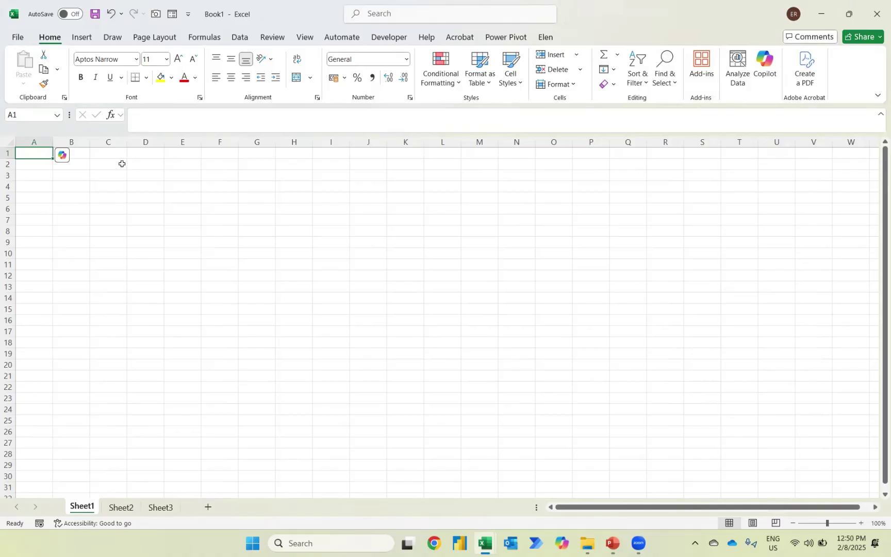
{"action": "left_click", "coordinate": [246, 25]}
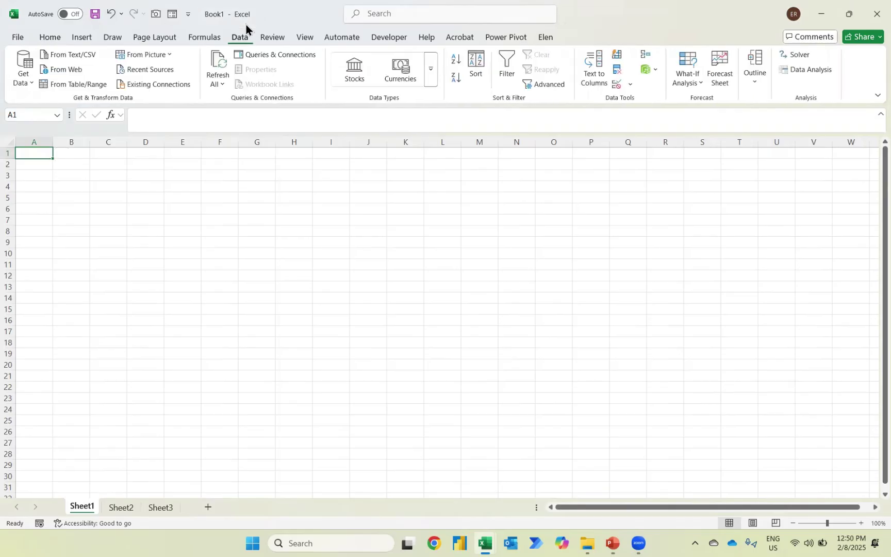
{"action": "left_click", "coordinate": [23, 75]}
{"action": "mouse_move", "coordinate": [53, 101]}
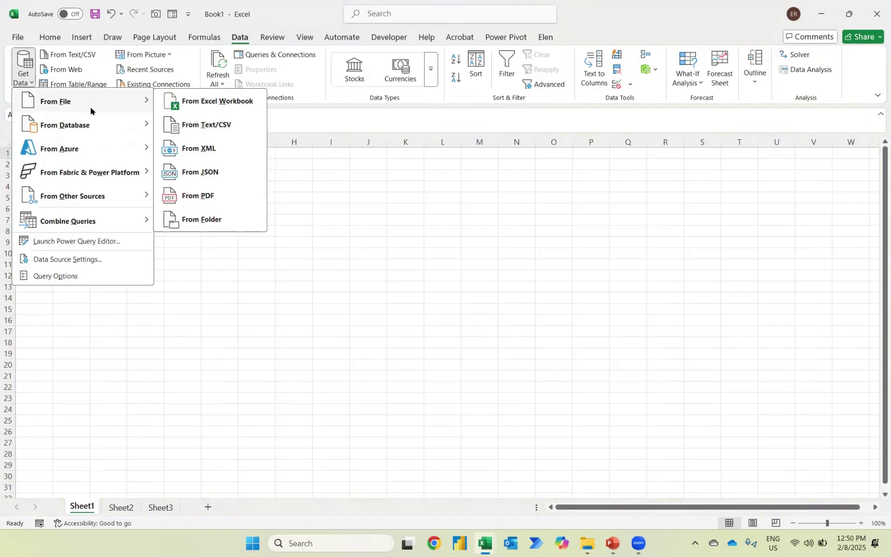
{"action": "left_click", "coordinate": [201, 101]}
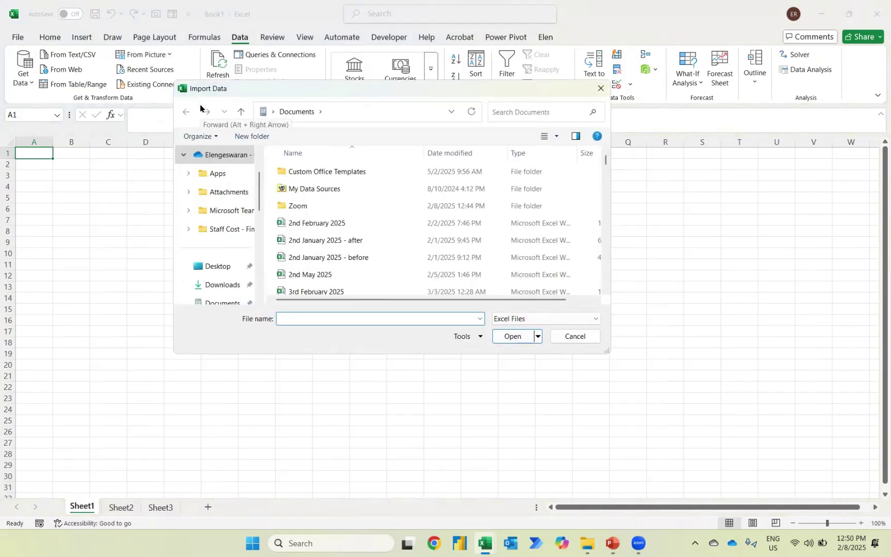
{"action": "left_click", "coordinate": [213, 268]}
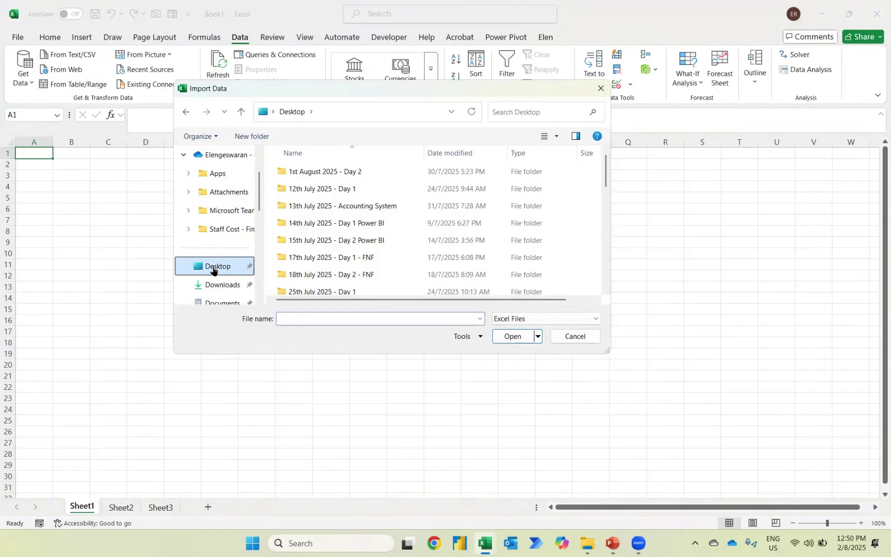
{"action": "scroll", "coordinate": [309, 234], "scroll_direction": "down", "scroll_amount": 2}
{"action": "left_click", "coordinate": [300, 235]}
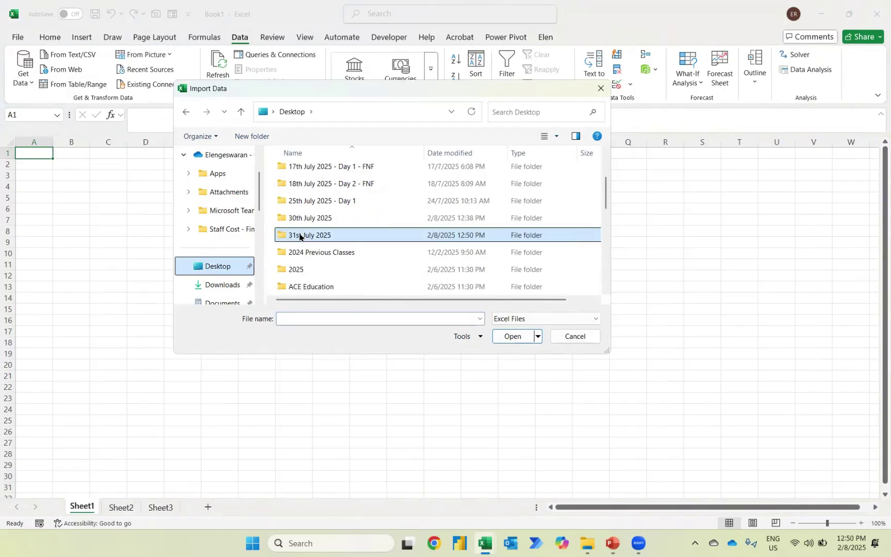
{"action": "double_click", "coordinate": [300, 236]}
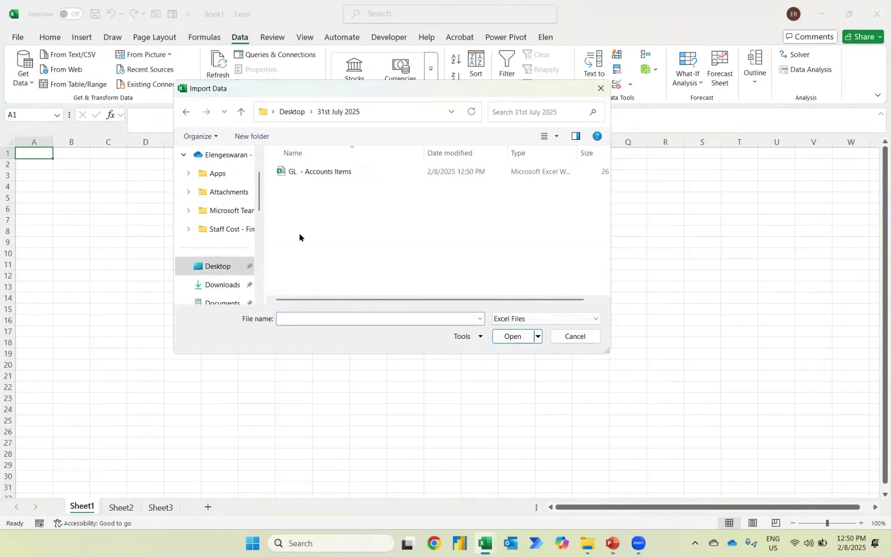
{"action": "left_click", "coordinate": [320, 176]}
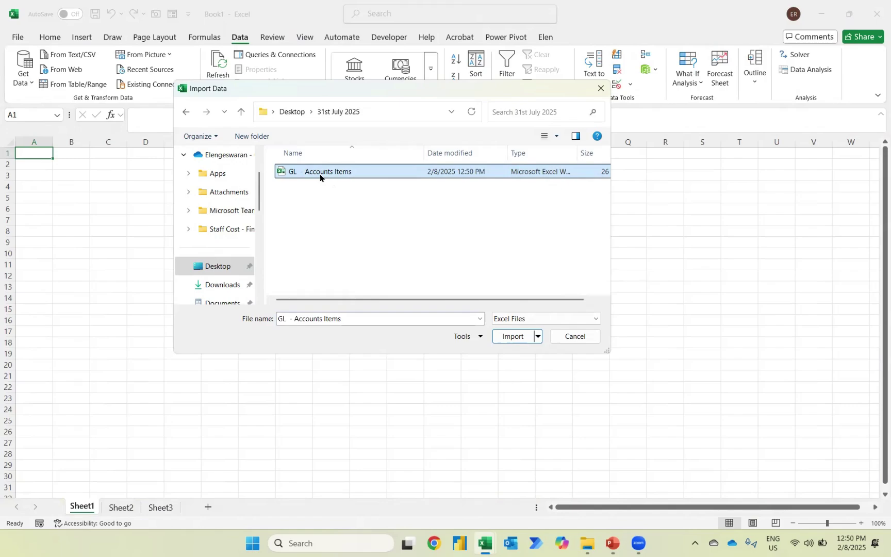
{"action": "left_click", "coordinate": [513, 336]}
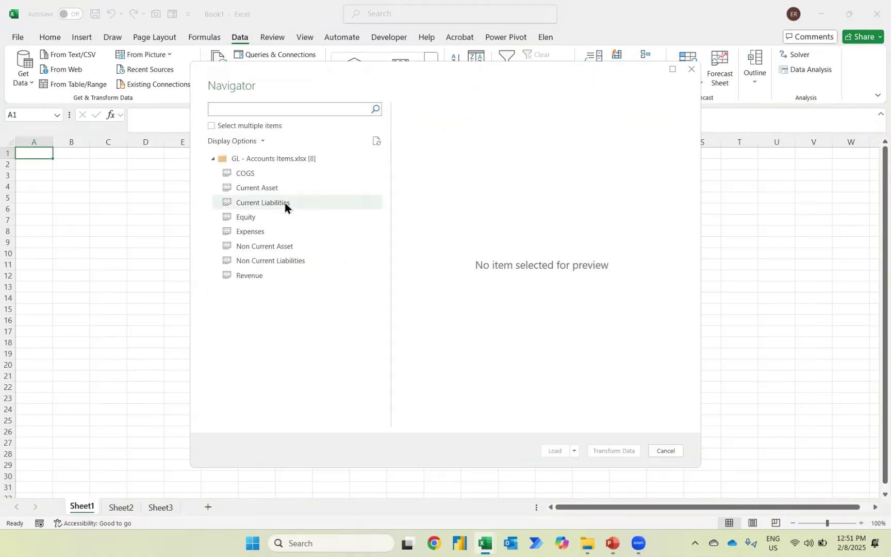
Load the COGS sheet into Power Query for transformation and delete every applied step after Source.
{"action": "left_click", "coordinate": [239, 173]}
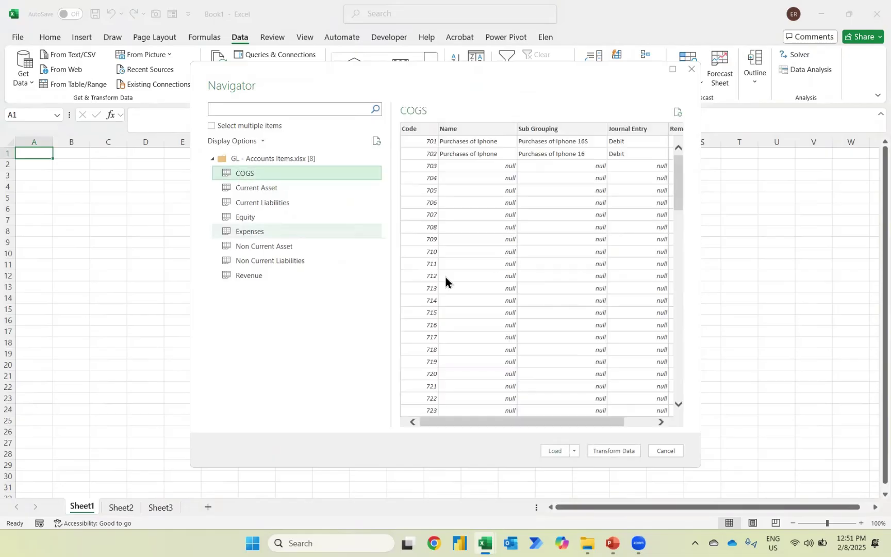
{"action": "left_click", "coordinate": [614, 451]}
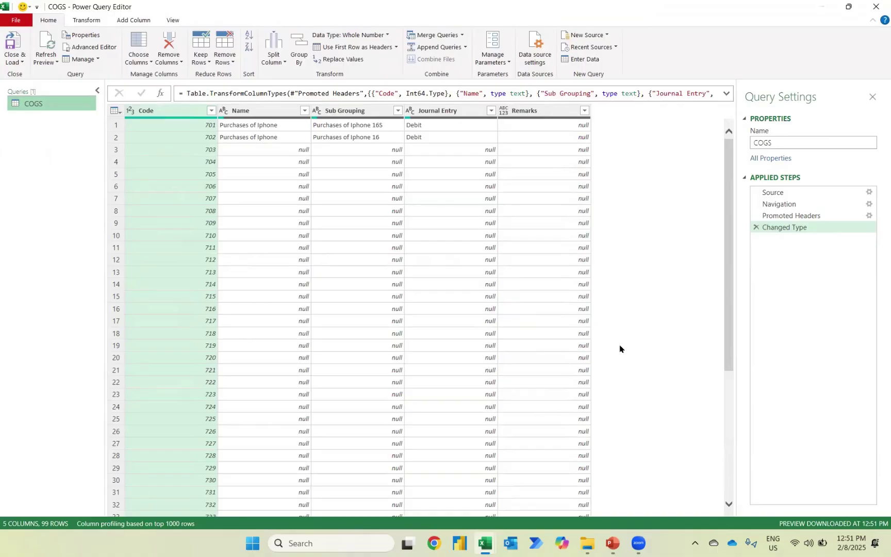
{"action": "left_click", "coordinate": [756, 228]}
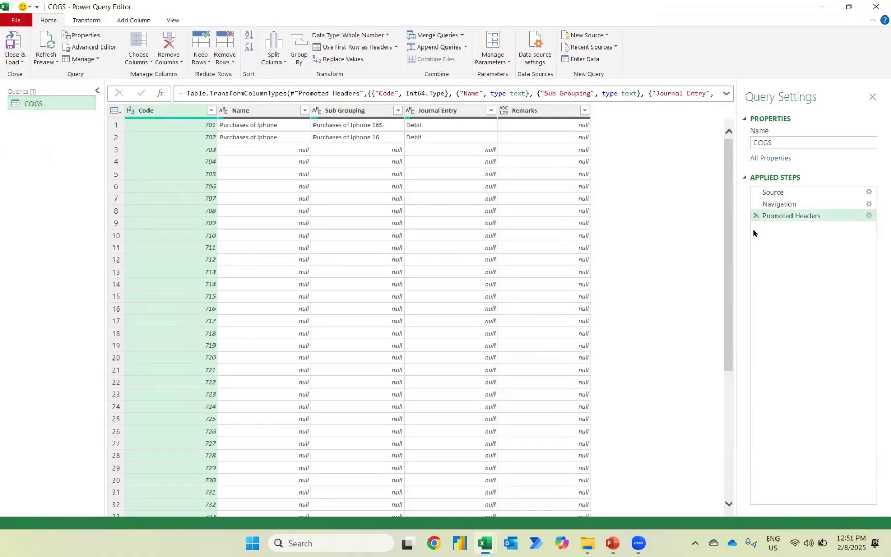
{"action": "left_click", "coordinate": [756, 217]}
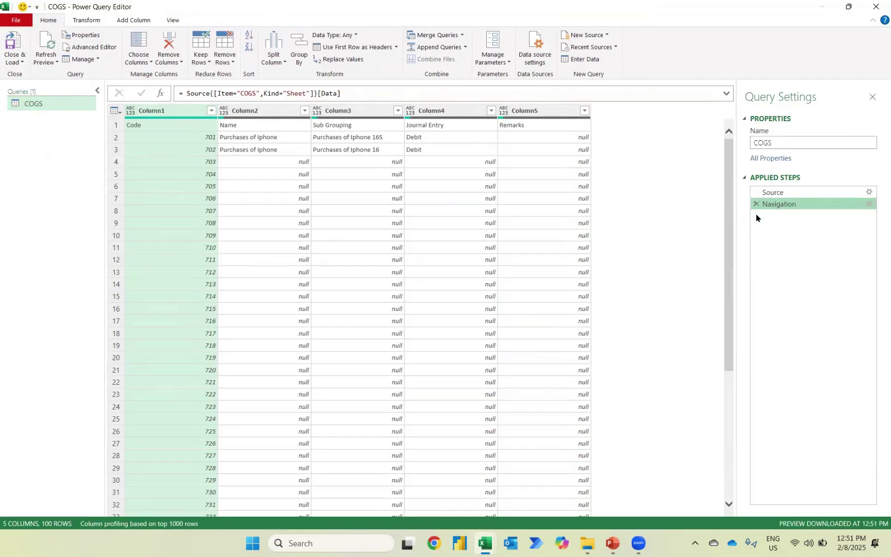
{"action": "left_click", "coordinate": [756, 204]}
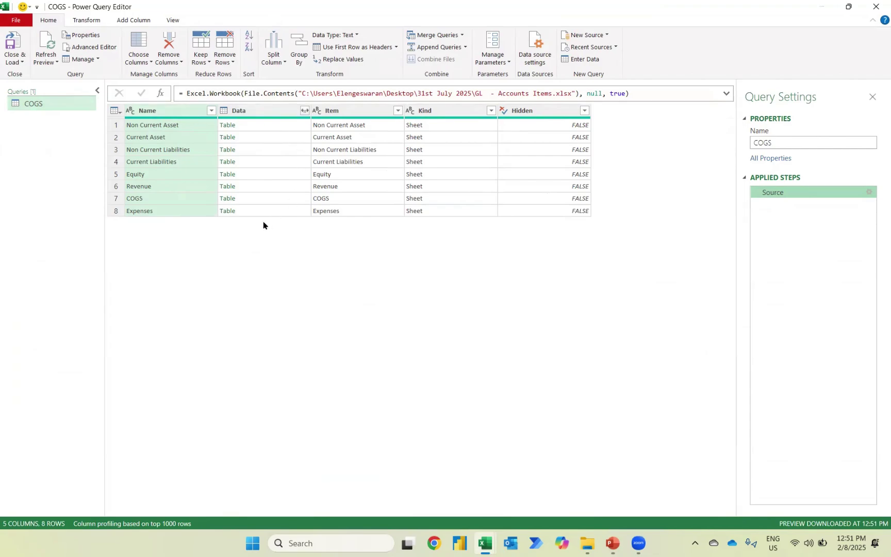
Expand the Data column with all five columns and filter the null rows out of Data.Column2.
{"action": "left_click", "coordinate": [304, 110]}
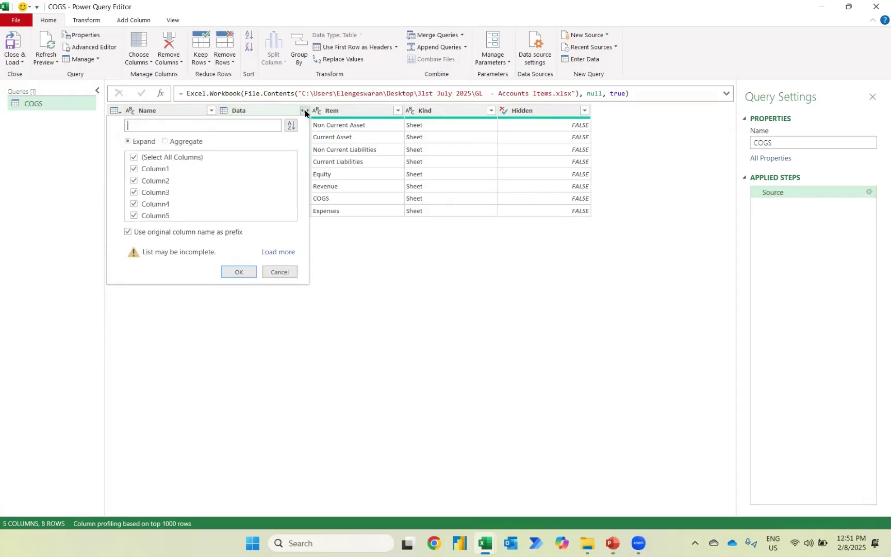
{"action": "left_click", "coordinate": [240, 272]}
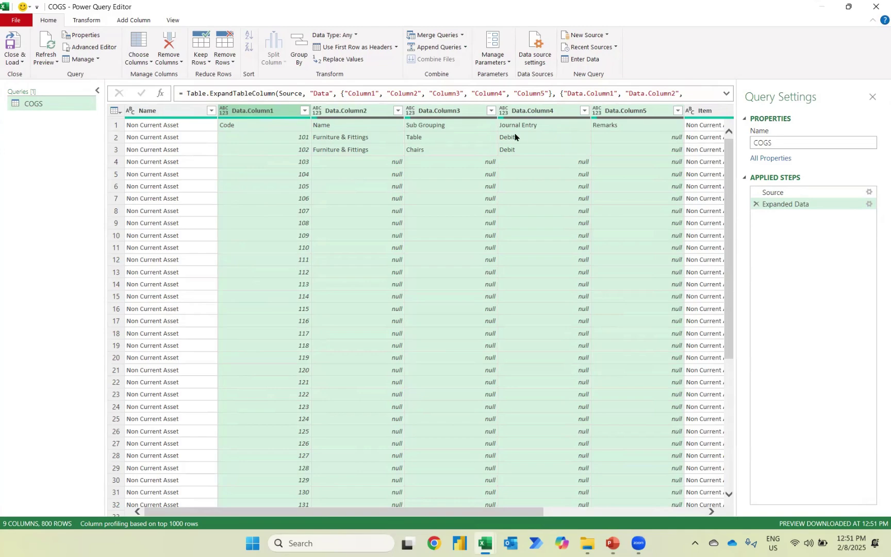
{"action": "left_click", "coordinate": [398, 111]}
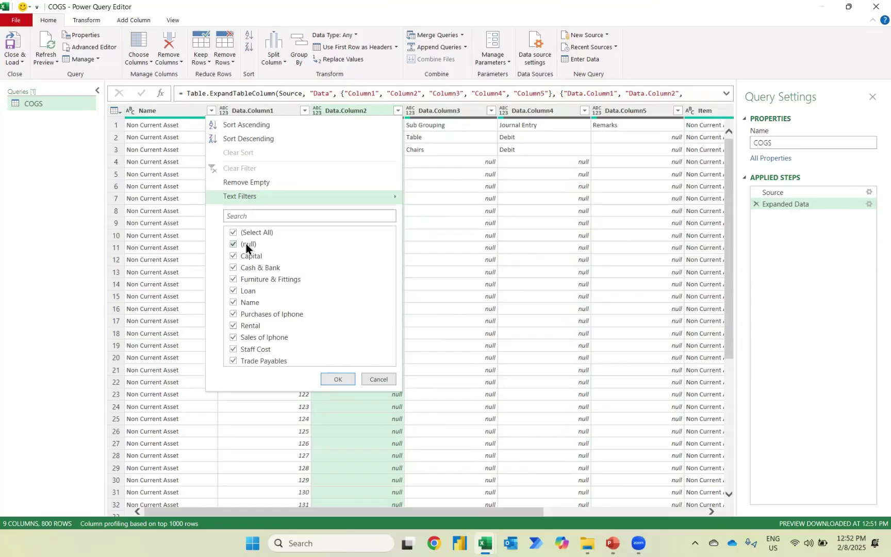
{"action": "left_click", "coordinate": [233, 245]}
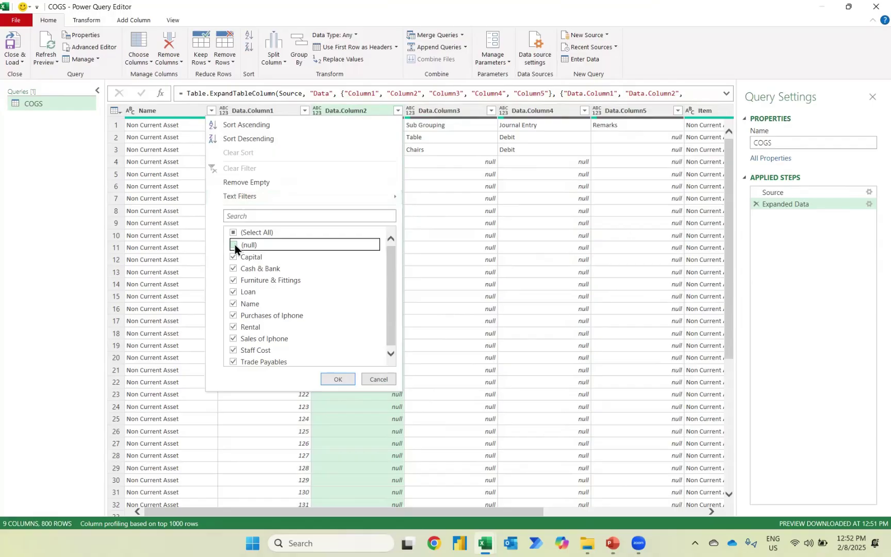
{"action": "left_click", "coordinate": [338, 379]}
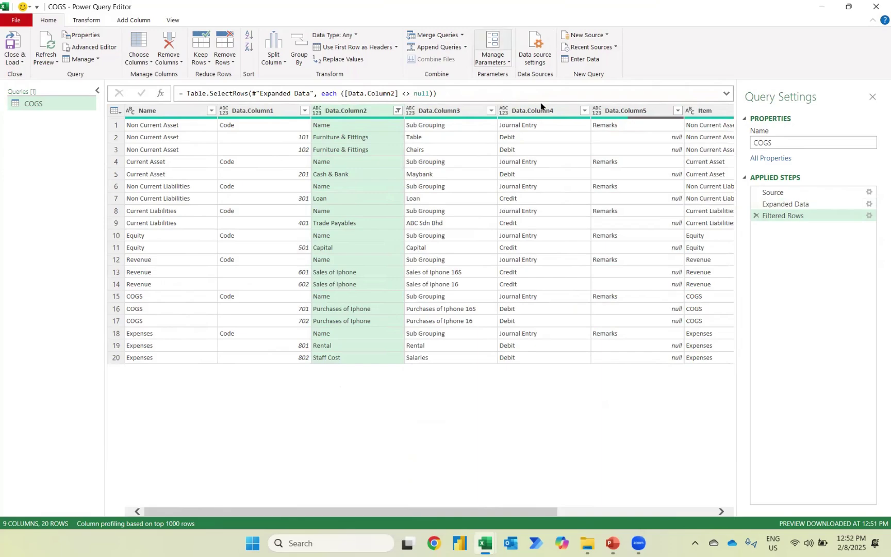
Promote the first row to headers and filter the repeated header rows reading "Name" out of the Name column.
{"action": "left_click", "coordinate": [357, 47]}
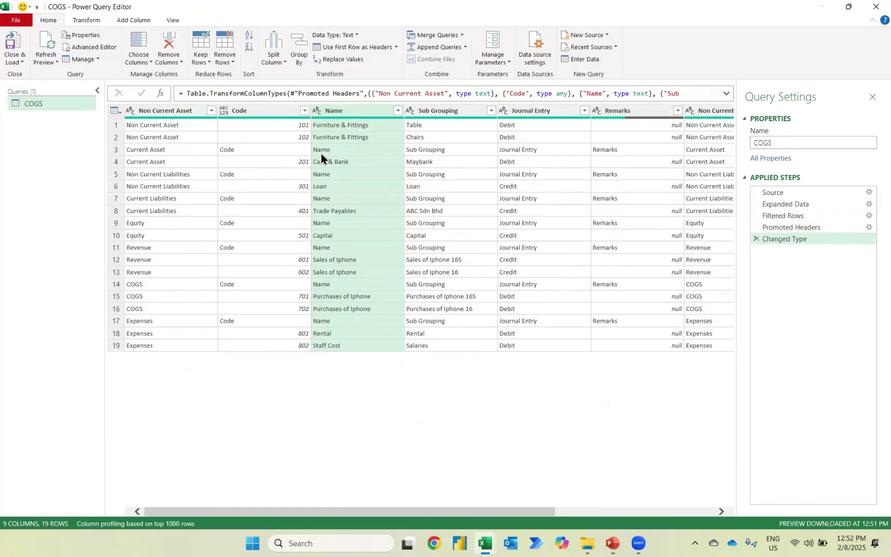
{"action": "left_click", "coordinate": [398, 110]}
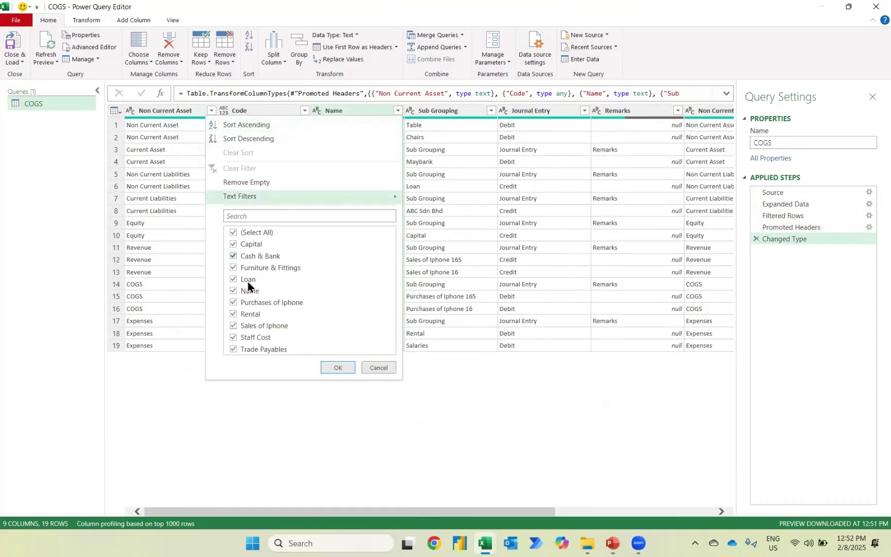
{"action": "left_click", "coordinate": [236, 290]}
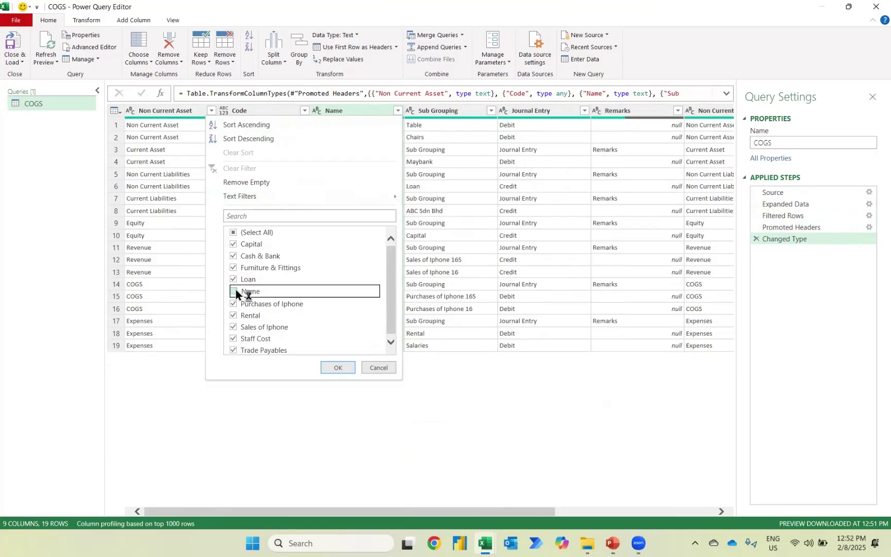
{"action": "left_click", "coordinate": [334, 369]}
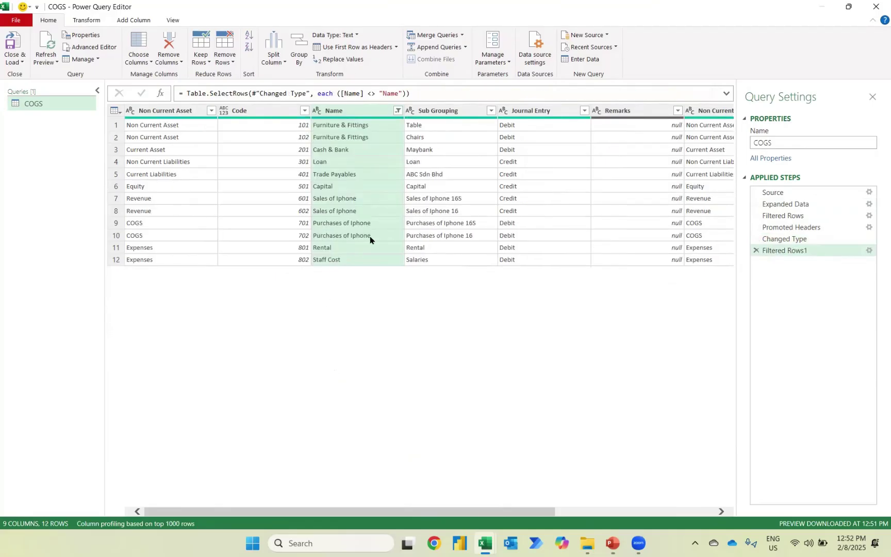
Rename the Non Current Asset column, which holds the sheet names, as Accounting Items.
{"action": "double_click", "coordinate": [166, 109]}
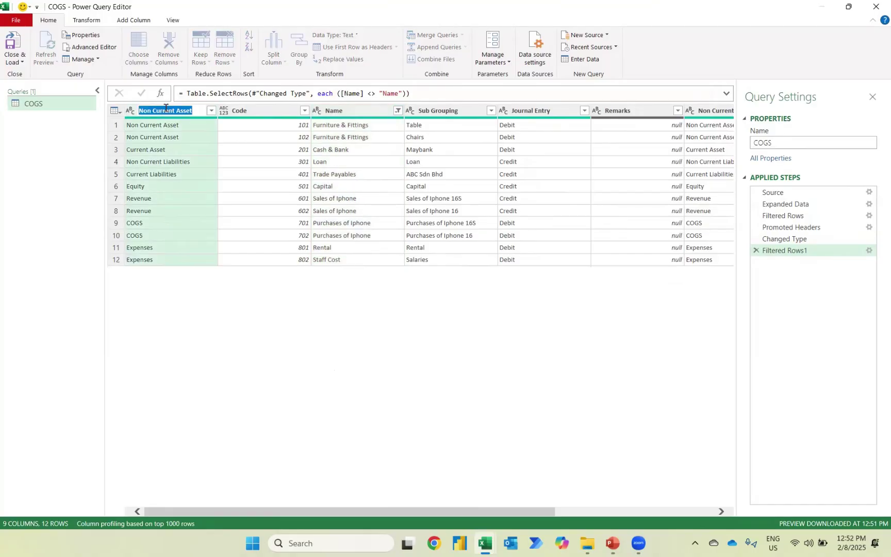
{"action": "type", "text": "Account"}
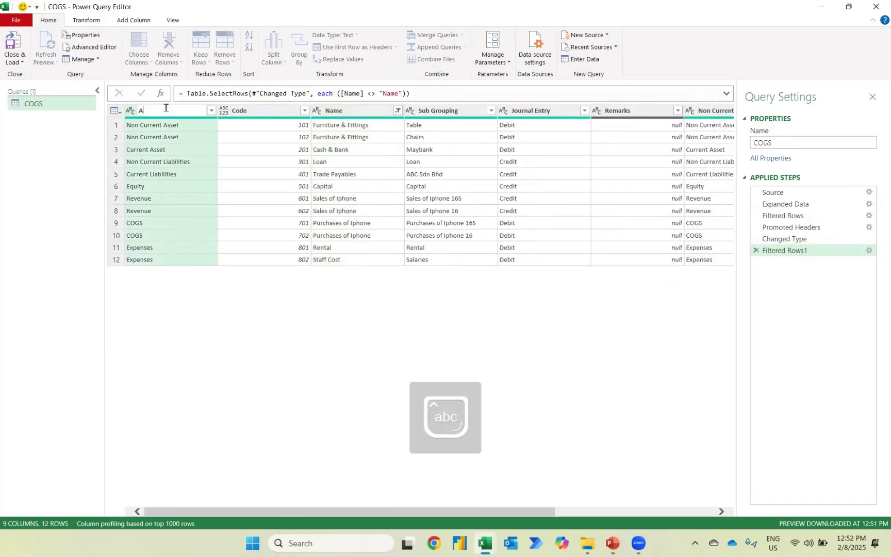
{"action": "type", "text": "Items"}
{"action": "key", "text": "Return"}
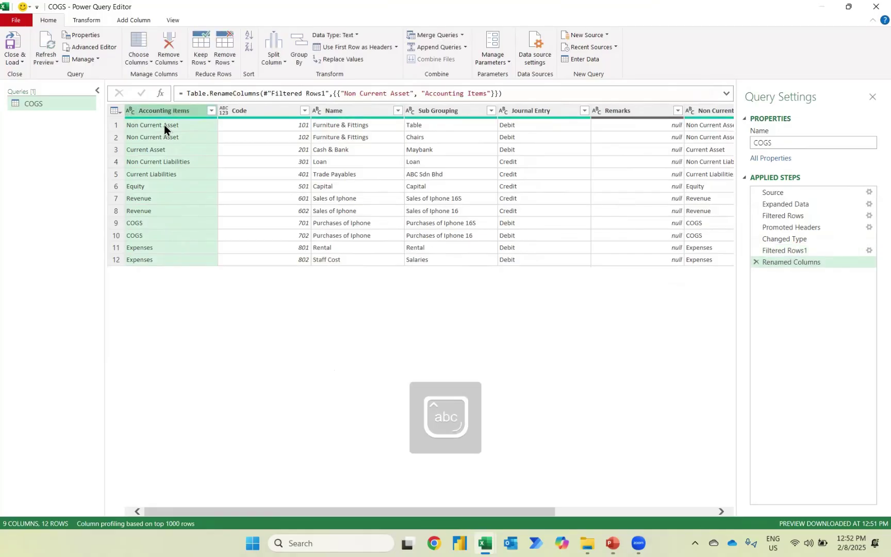
Change the Code column's data type to Whole Number and remove the Non Current Asset_1, Sheet and false columns.
{"action": "left_click", "coordinate": [225, 111]}
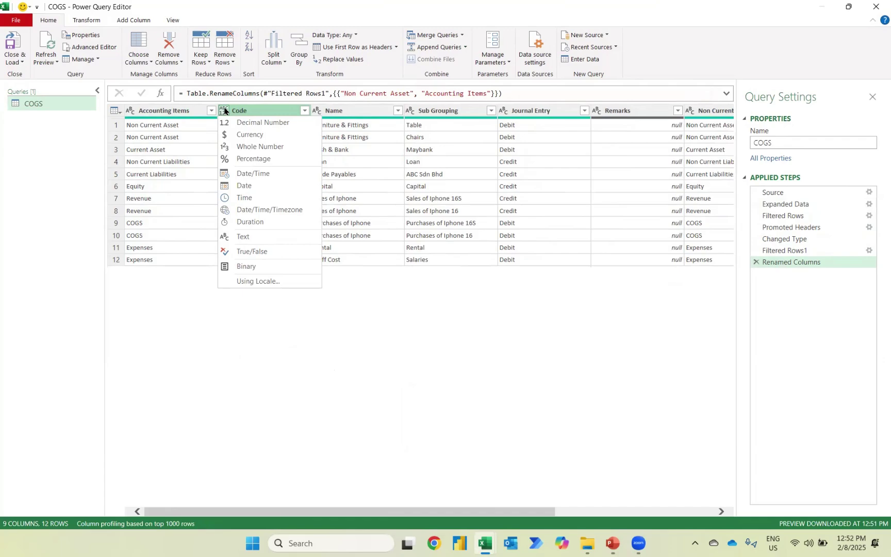
{"action": "left_click", "coordinate": [265, 147]}
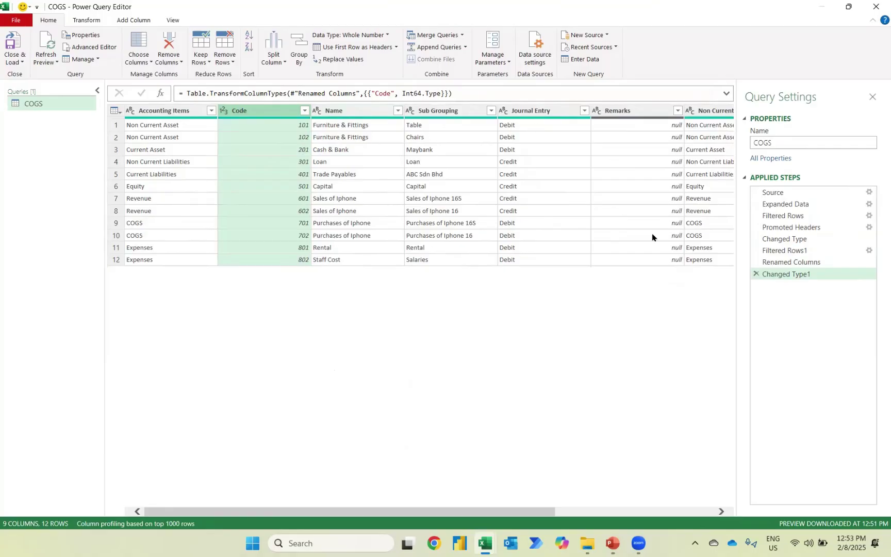
{"action": "scroll", "coordinate": [652, 237], "scroll_direction": "right", "scroll_amount": 5}
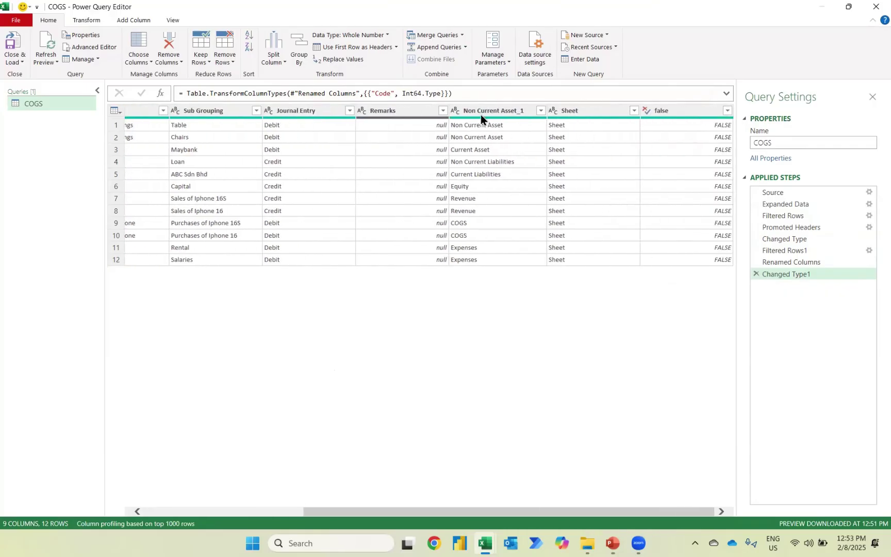
{"action": "left_click", "coordinate": [477, 112]}
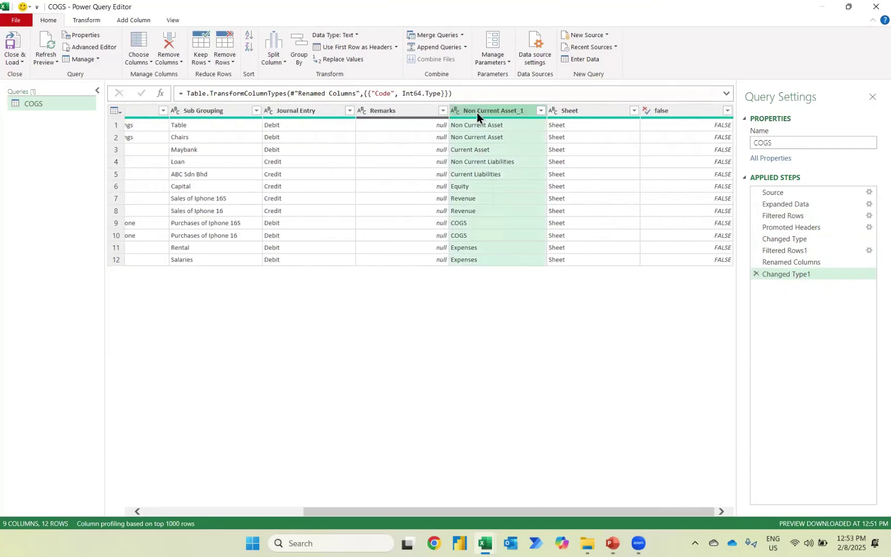
{"action": "left_click", "coordinate": [688, 111], "text": "shift"}
{"action": "key", "text": "Delete"}
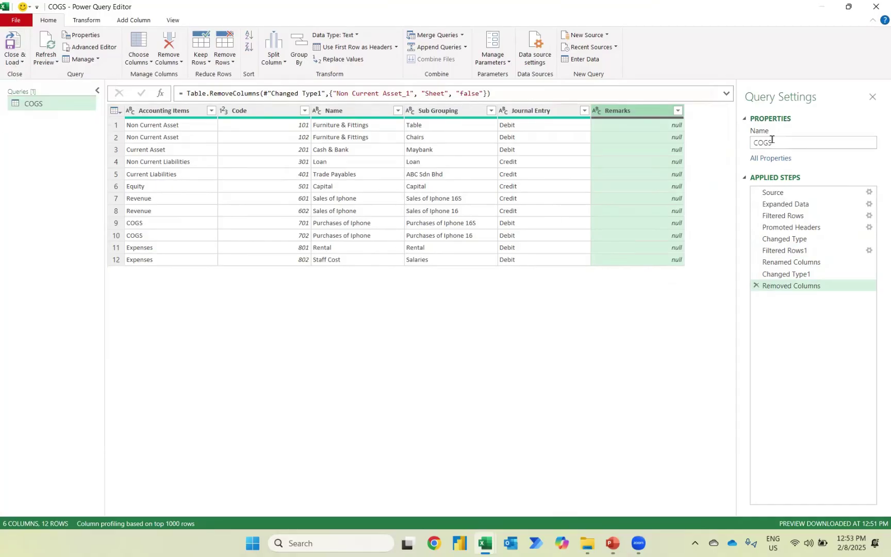
Rename the COGS query as Accounting Items and load its results into the workbook.
{"action": "left_click_drag", "start_coordinate": [776, 143], "coordinate": [735, 146]}
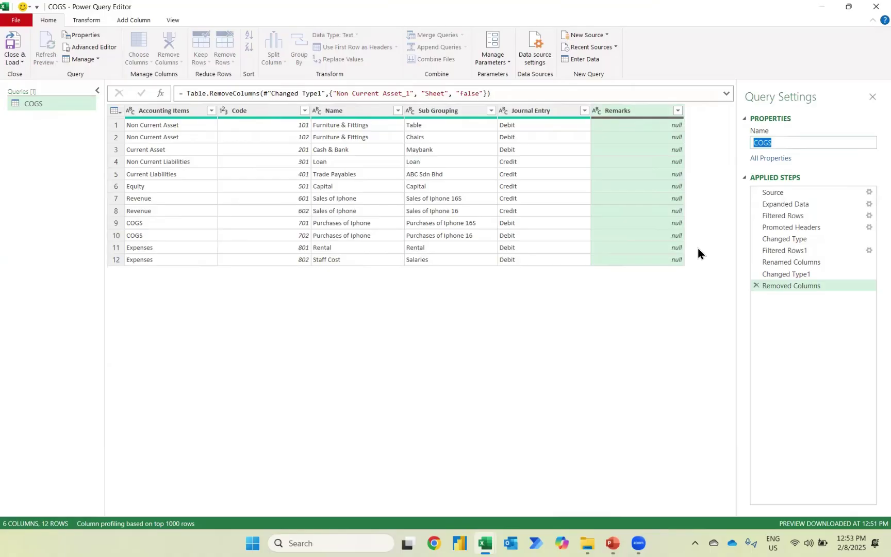
{"action": "type", "text": "Acco"}
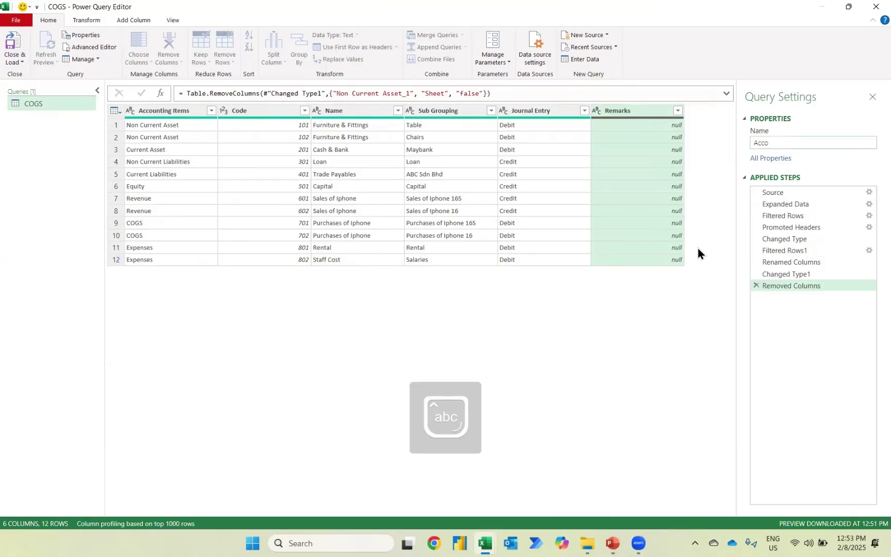
{"action": "type", "text": "unting Items"}
{"action": "key", "text": "Return"}
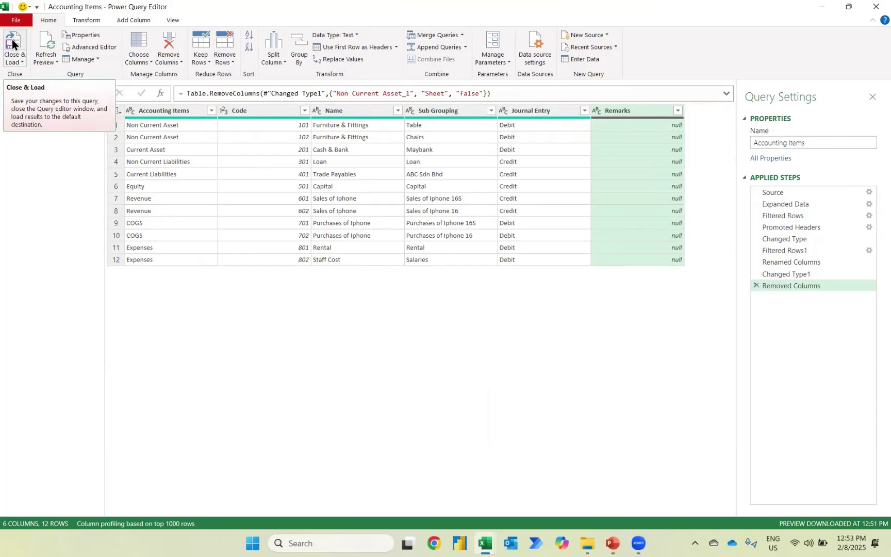
{"action": "left_click", "coordinate": [12, 43]}
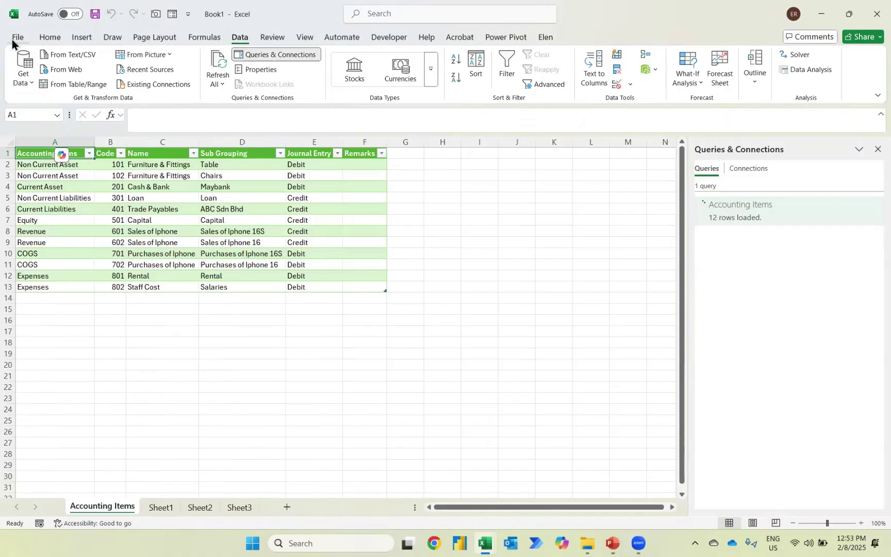